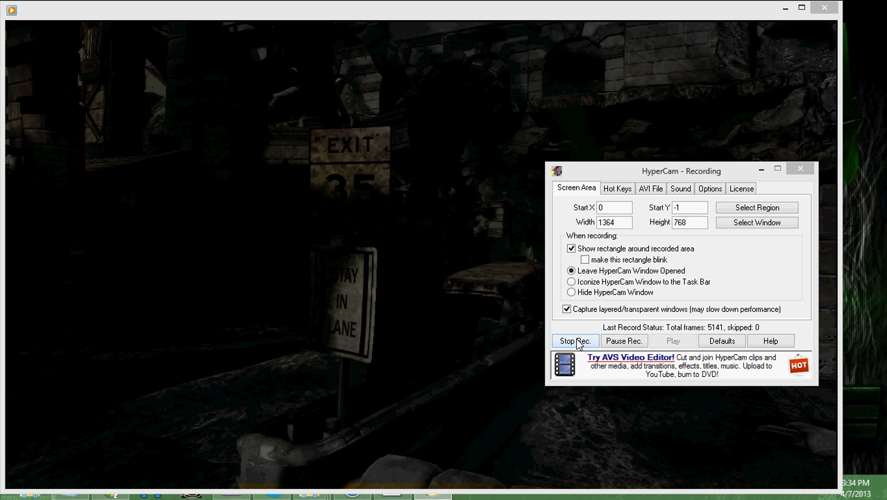
- Play back the title section of the finished video "dont be nervous ep 2 fixes", pause it and close the player
{"action": "left_click", "coordinate": [762, 169]}
{"action": "left_click", "coordinate": [420, 472]}
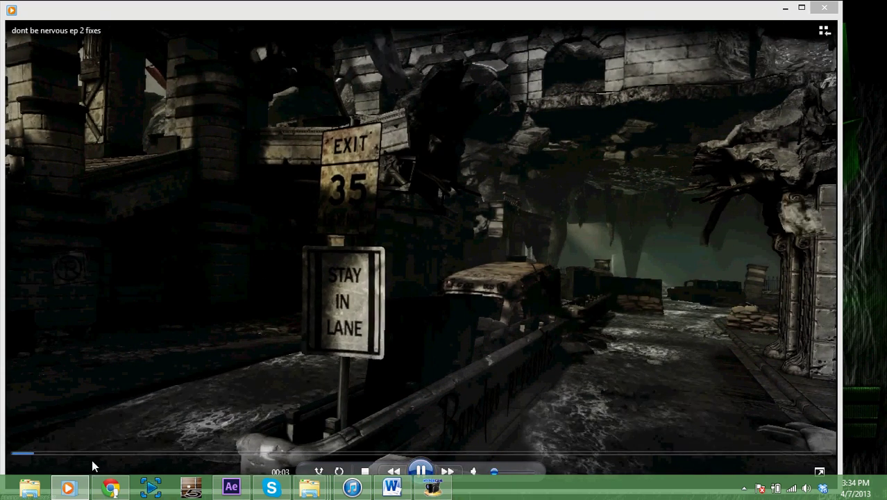
{"action": "left_click", "coordinate": [72, 453]}
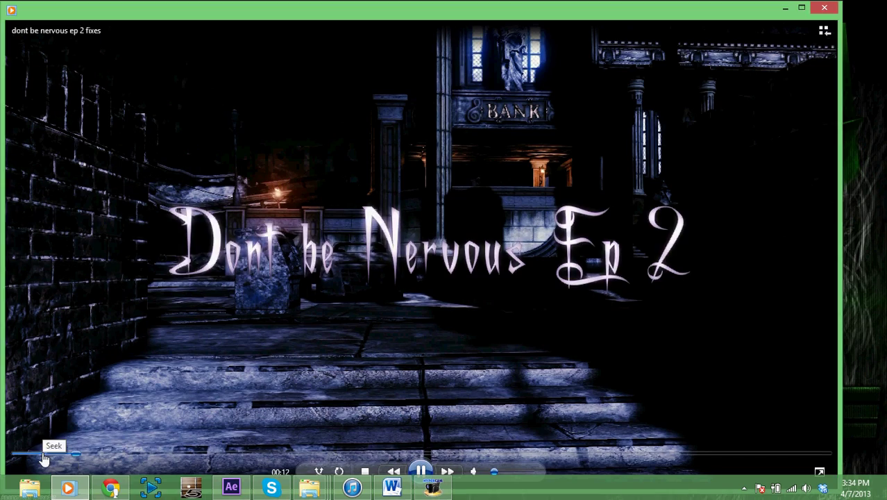
{"action": "left_click", "coordinate": [42, 453]}
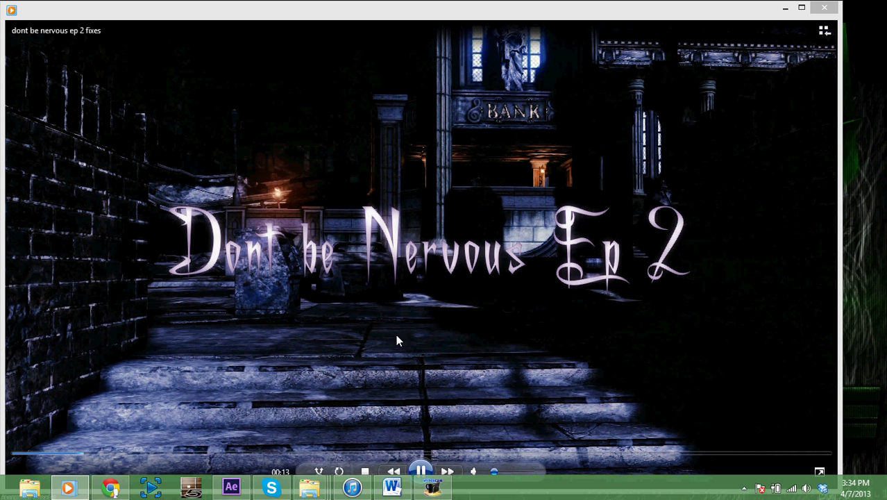
{"action": "left_click", "coordinate": [422, 472]}
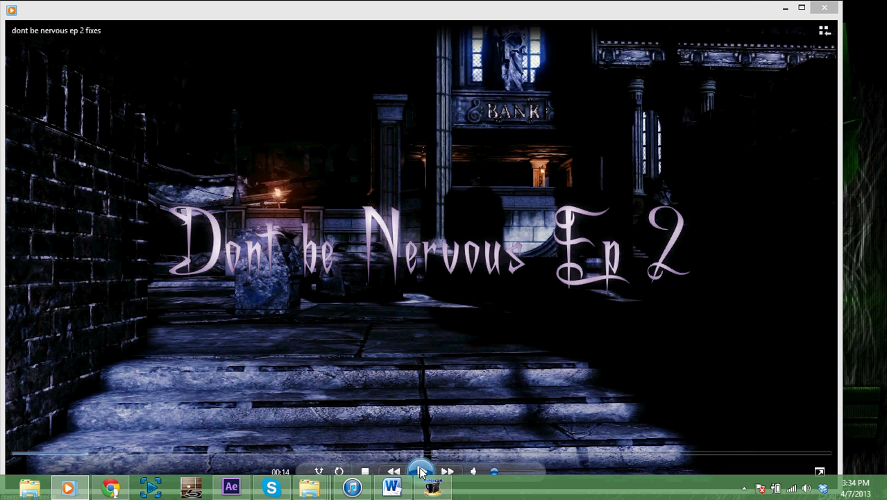
{"action": "left_click", "coordinate": [824, 7]}
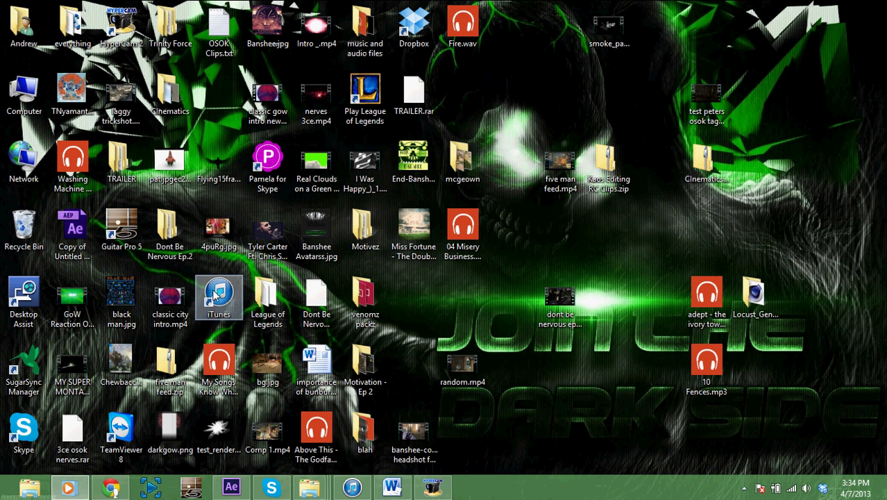
- Switch to After Effects and review the Cines For Bansheeeeeee composition before returning to Comp 1
{"action": "left_click", "coordinate": [231, 487]}
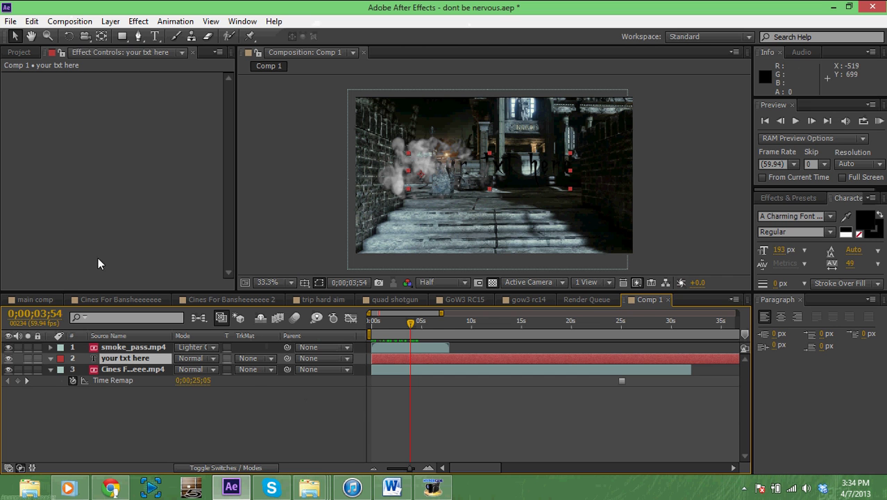
{"action": "left_click", "coordinate": [106, 298]}
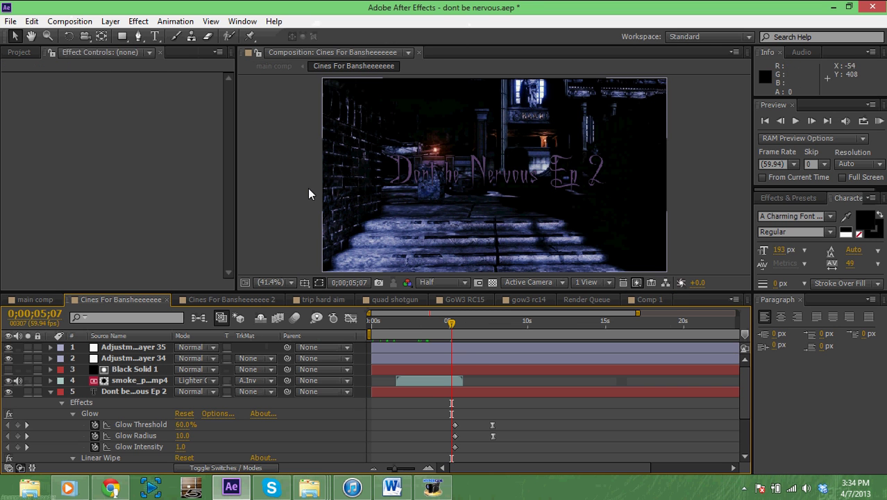
{"action": "left_click", "coordinate": [645, 299]}
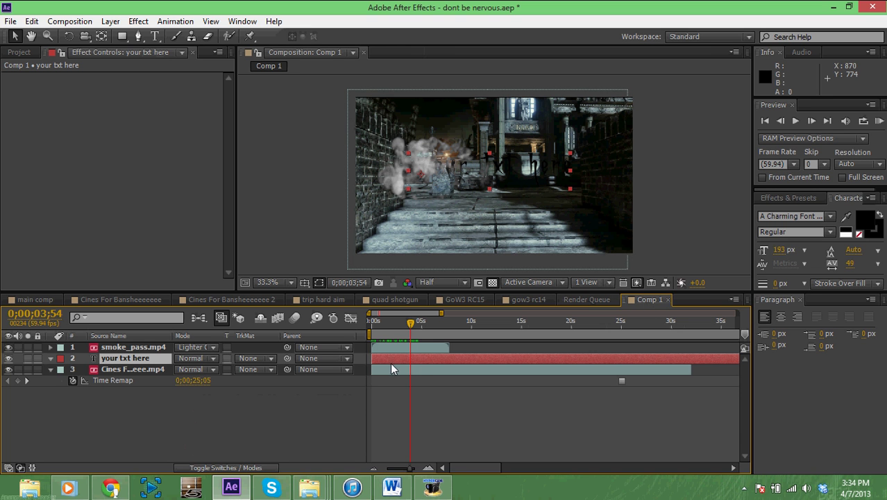
- Find the Fill effect and apply it to the "your txt here" layer with the current time at 0;00;14;12
{"action": "left_click_drag", "start_coordinate": [411, 323], "coordinate": [513, 328]}
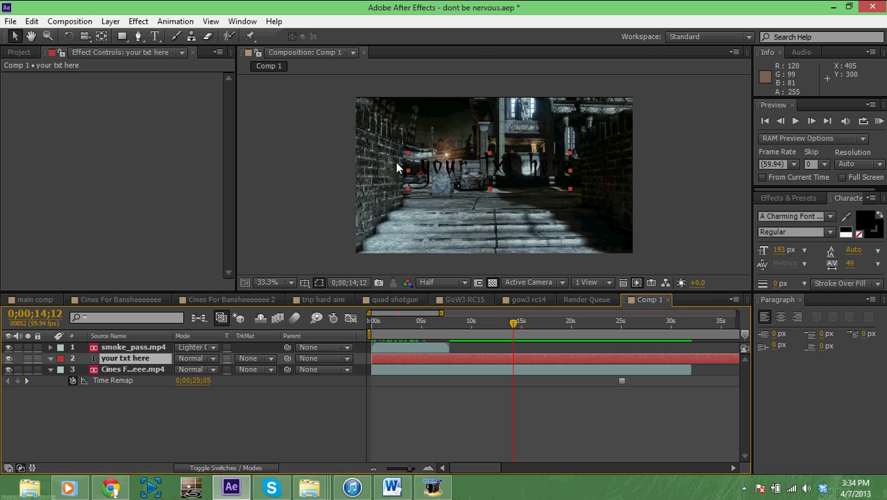
{"action": "left_click", "coordinate": [786, 197]}
{"action": "left_click", "coordinate": [804, 213]}
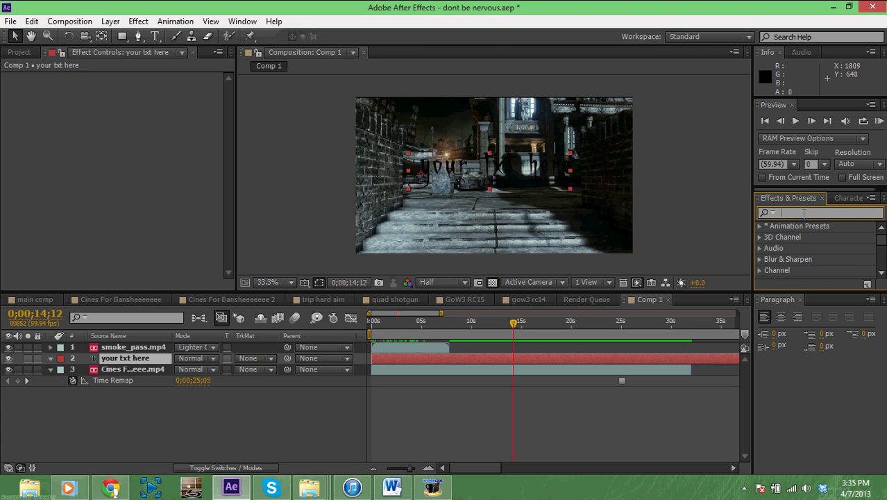
{"action": "type", "text": "fill"}
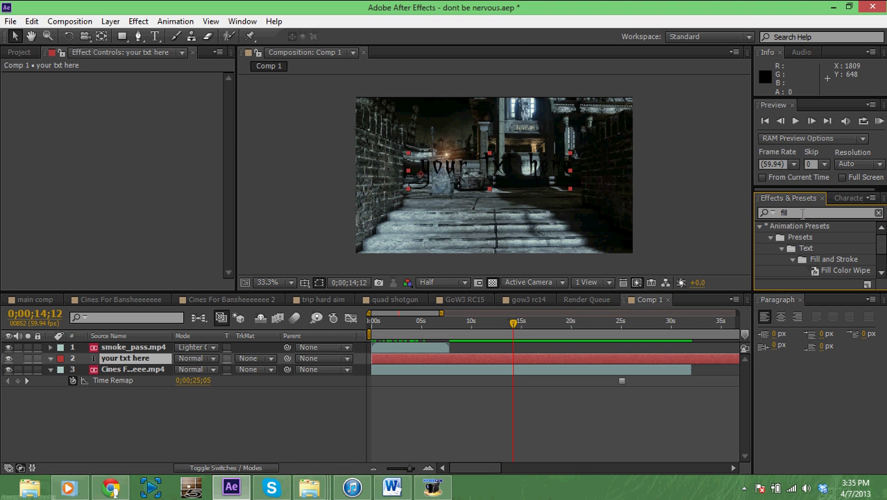
{"action": "left_click", "coordinate": [881, 272]}
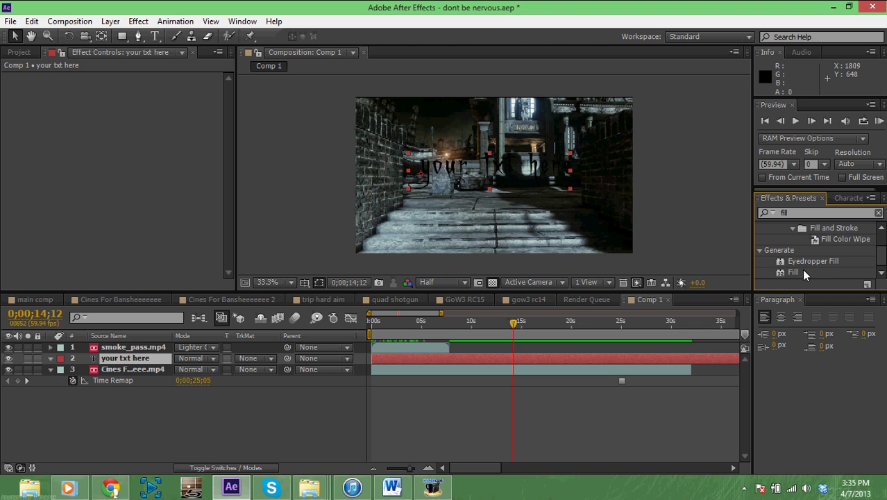
{"action": "left_click_drag", "start_coordinate": [737, 287], "coordinate": [619, 355]}
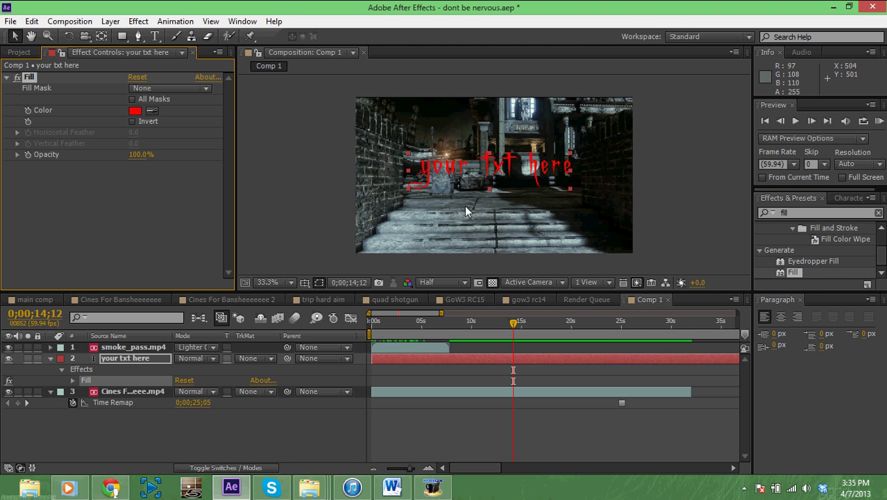
- Set the Fill colour of the "your txt here" layer to dark grey 5B5B5B
{"action": "left_click", "coordinate": [135, 111]}
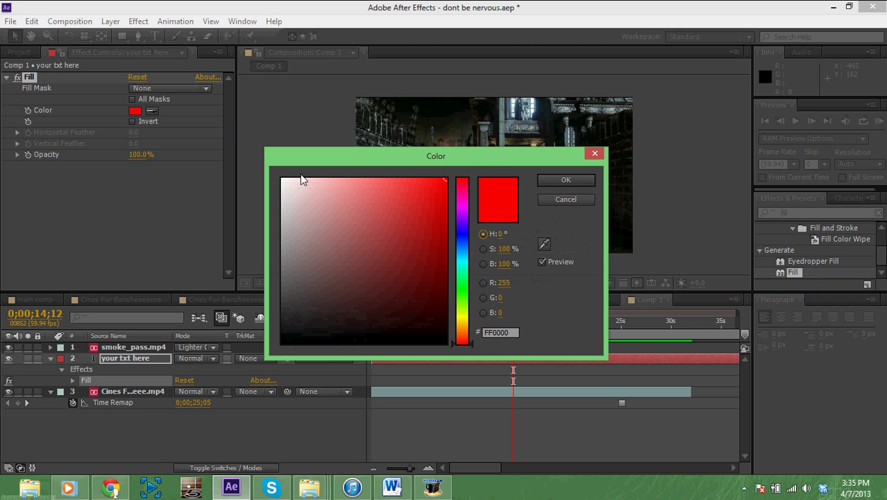
{"action": "left_click_drag", "start_coordinate": [325, 198], "coordinate": [280, 288]}
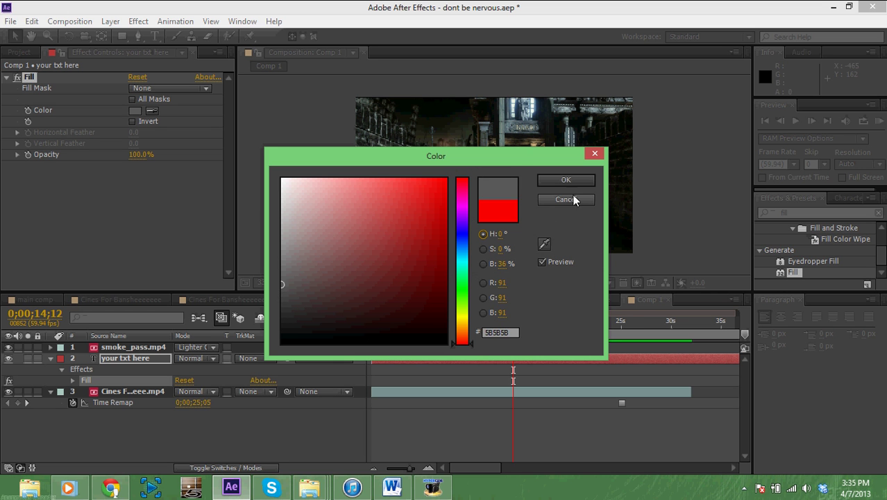
{"action": "left_click", "coordinate": [565, 181]}
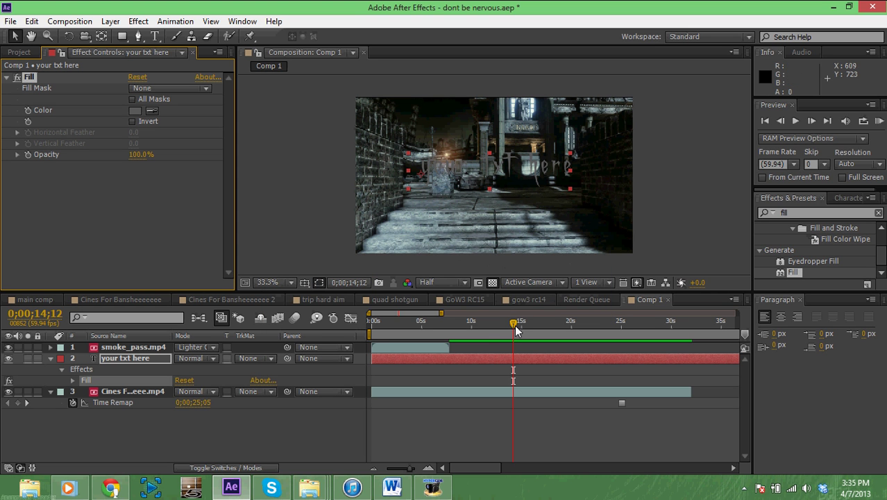
- Add a new adjustment layer at 0;00;08;40 and set the smoke_pass.mp4 layer to No Track Matte
{"action": "left_click_drag", "start_coordinate": [515, 331], "coordinate": [458, 330]}
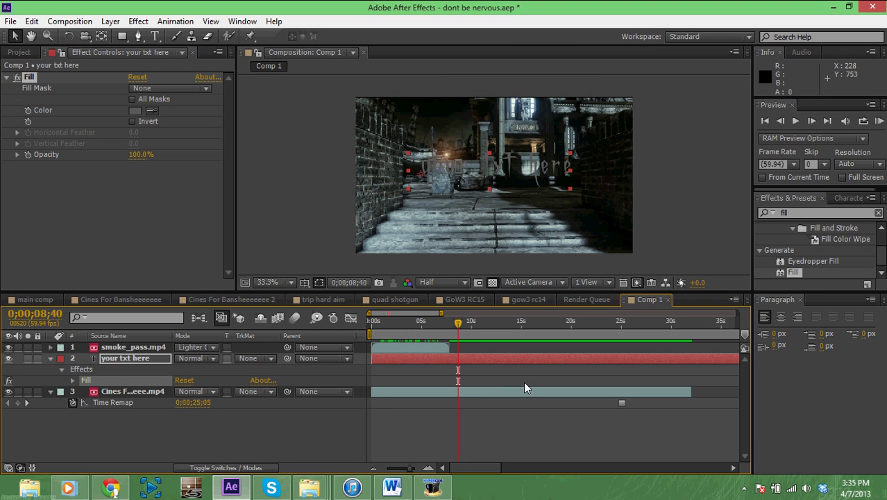
{"action": "key", "text": "ctrl+alt+y"}
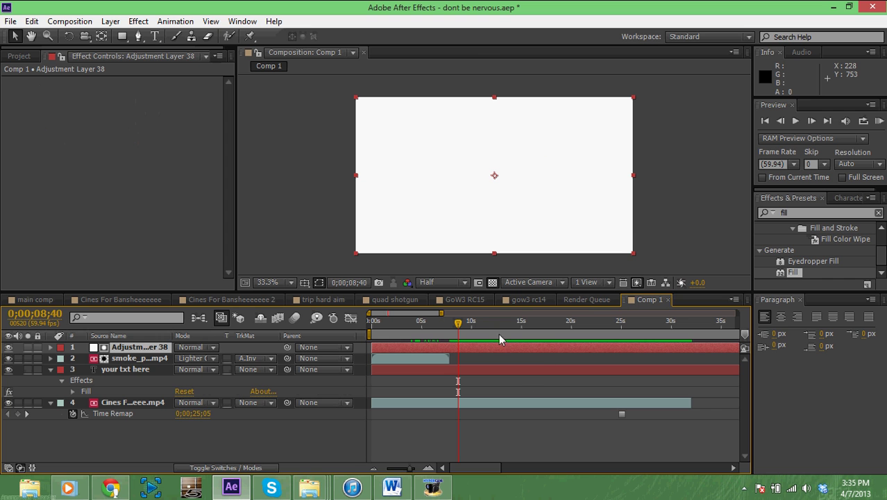
{"action": "left_click", "coordinate": [260, 361]}
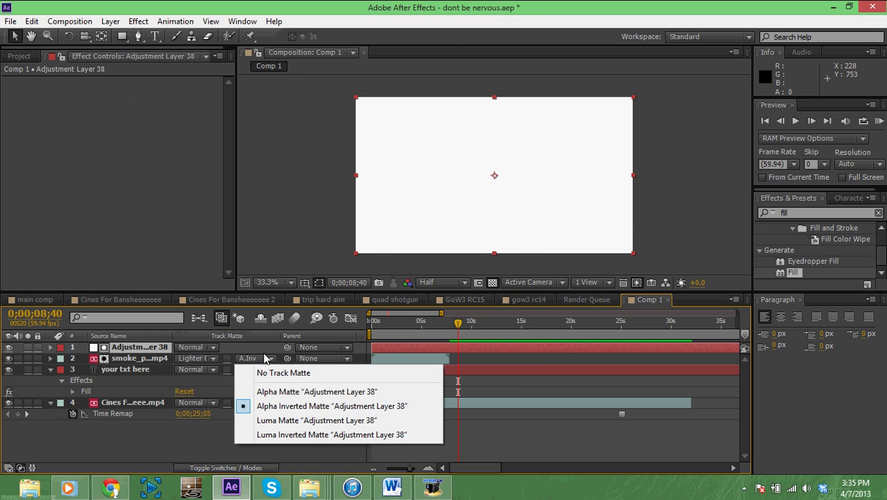
{"action": "left_click", "coordinate": [258, 370]}
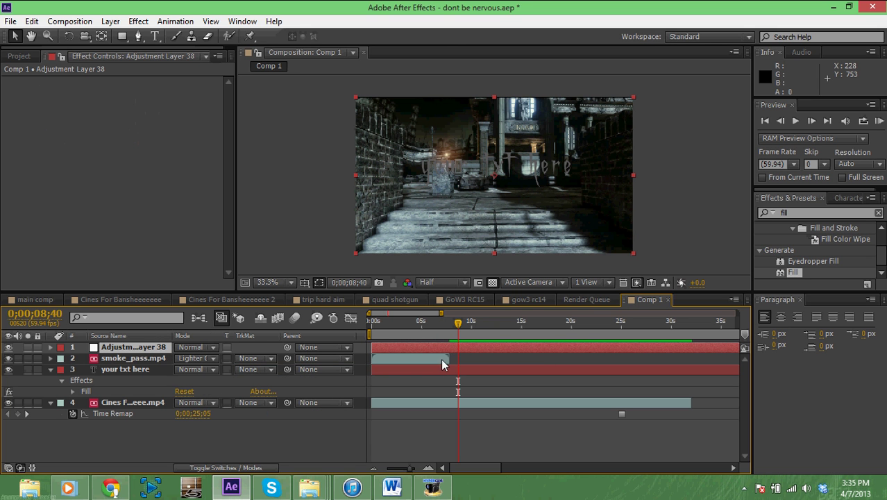
- Apply Curves to the adjustment layer and shape its RGB curve into an S-curve with darker shadows and brighter highlights
{"action": "left_click", "coordinate": [837, 213]}
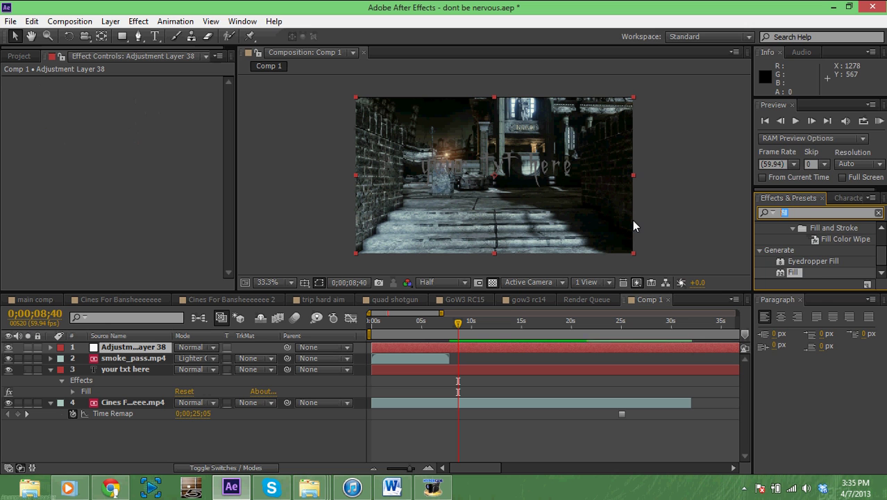
{"action": "type", "text": "curves"}
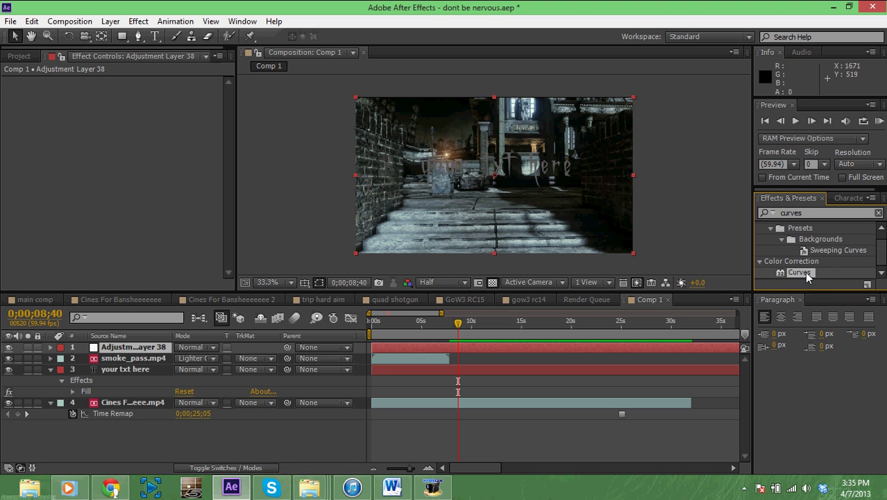
{"action": "left_click_drag", "start_coordinate": [806, 273], "coordinate": [608, 342]}
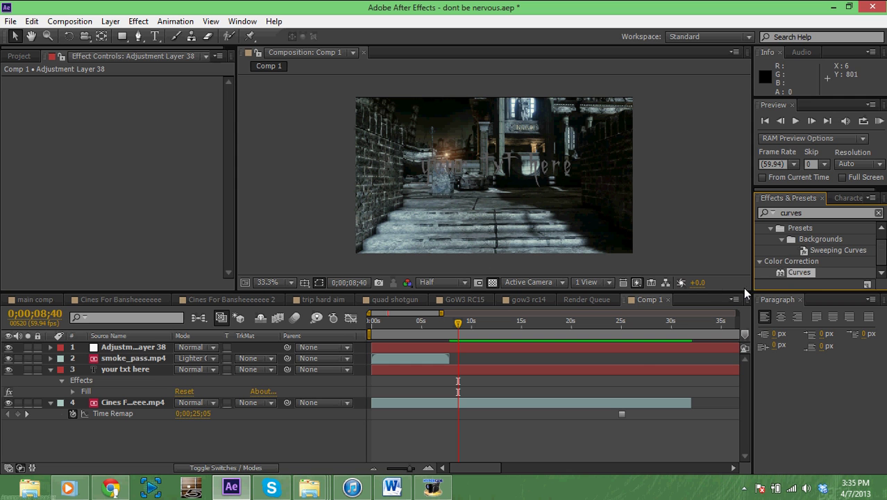
{"action": "left_click_drag", "start_coordinate": [798, 274], "coordinate": [625, 347]}
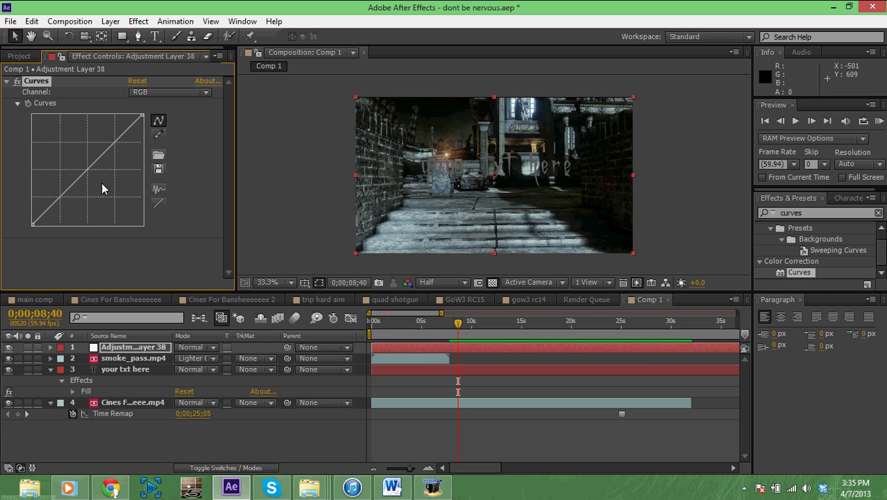
{"action": "left_click_drag", "start_coordinate": [60, 196], "coordinate": [72, 205]}
{"action": "left_click_drag", "start_coordinate": [102, 157], "coordinate": [132, 132]}
- Lighten the Fill colour of the "your txt here" layer to a light grey and deselect the layer
{"action": "left_click", "coordinate": [150, 369]}
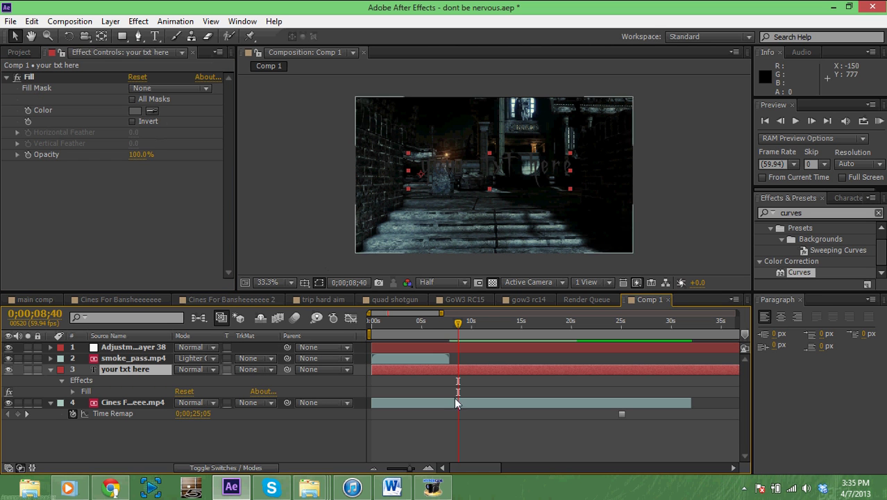
{"action": "left_click", "coordinate": [136, 111]}
{"action": "left_click_drag", "start_coordinate": [316, 292], "coordinate": [277, 258]}
{"action": "left_click", "coordinate": [564, 180]}
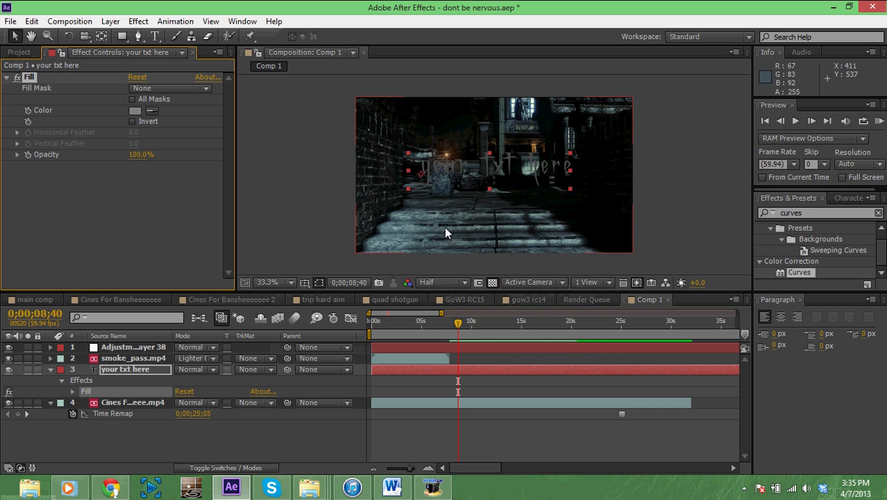
{"action": "left_click", "coordinate": [134, 110]}
{"action": "left_click_drag", "start_coordinate": [283, 205], "coordinate": [281, 224]}
{"action": "left_click", "coordinate": [566, 182]}
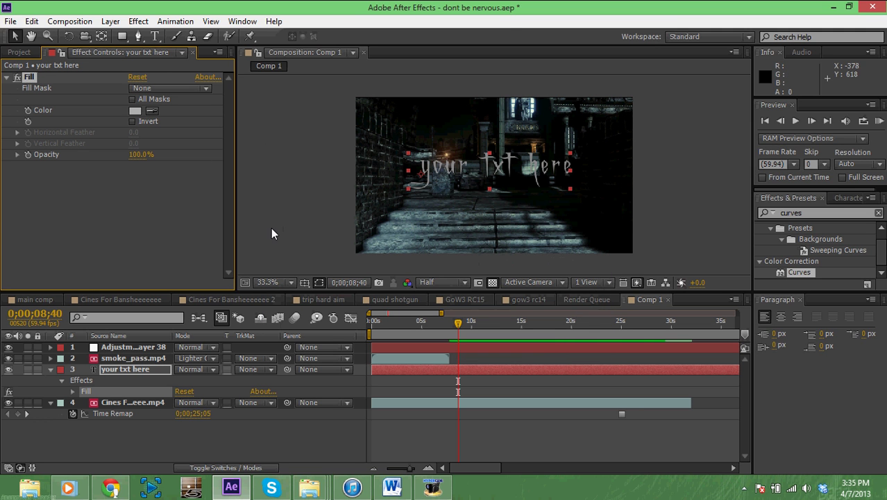
{"action": "left_click", "coordinate": [293, 246]}
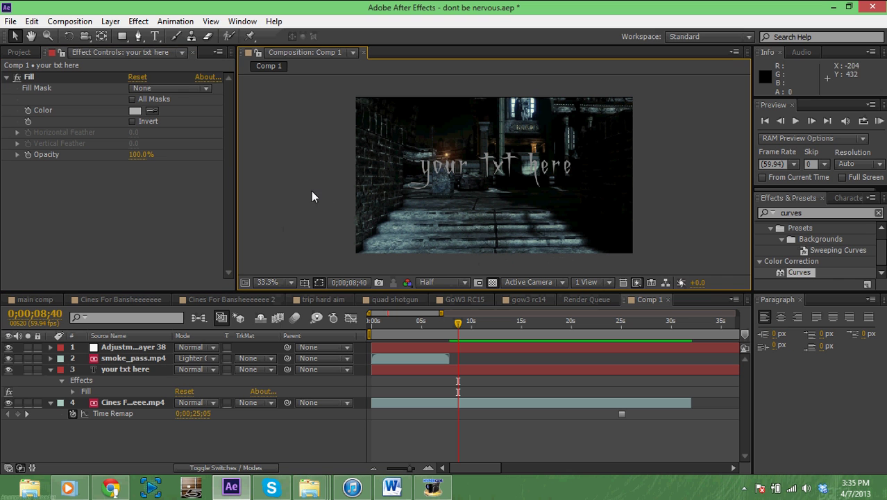
- Change the smoke_pass.mp4 layer's blending mode to Normal with the current time at 0;00;02;25
{"action": "left_click", "coordinate": [290, 283]}
{"action": "left_click", "coordinate": [278, 41]}
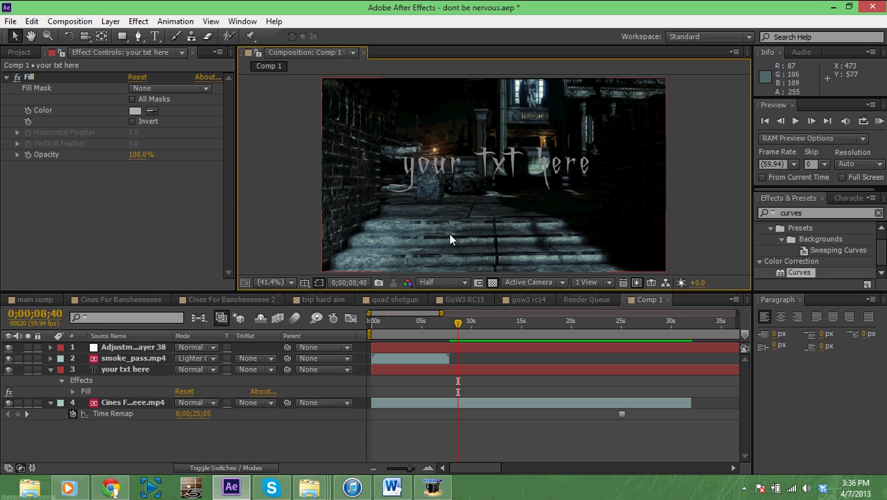
{"action": "left_click_drag", "start_coordinate": [459, 322], "coordinate": [396, 322]}
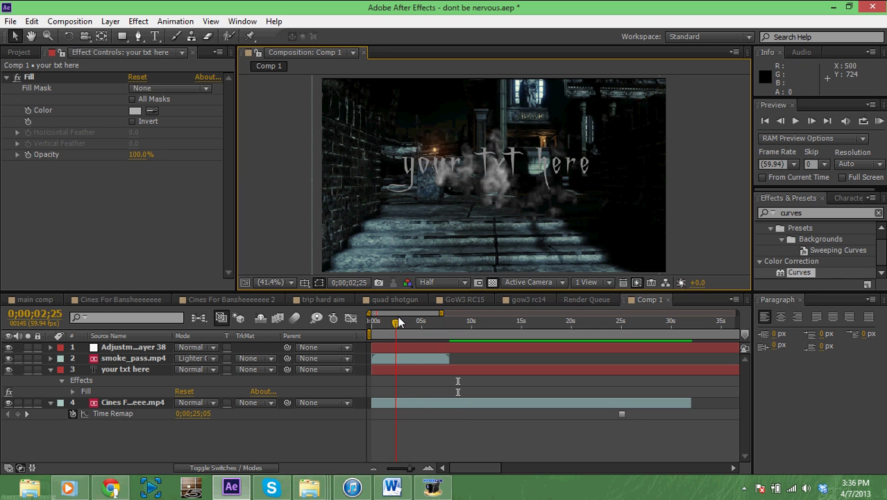
{"action": "left_click", "coordinate": [138, 358]}
{"action": "left_click", "coordinate": [188, 358]}
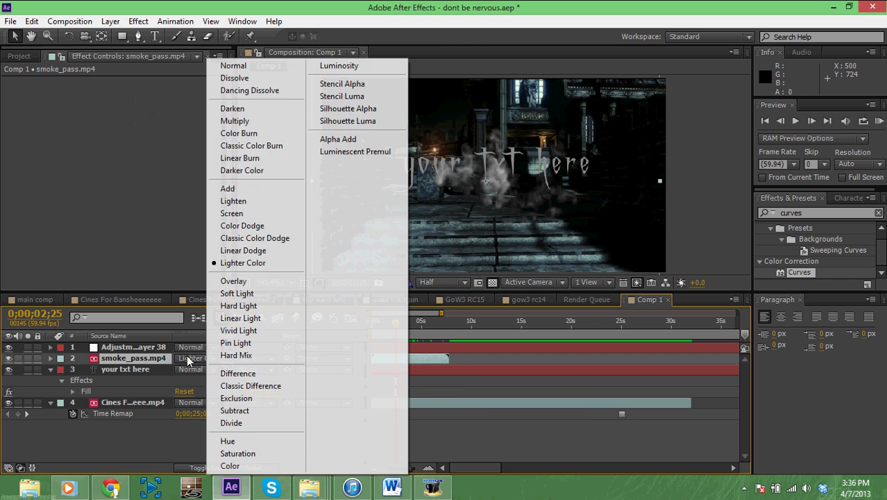
{"action": "left_click", "coordinate": [247, 66]}
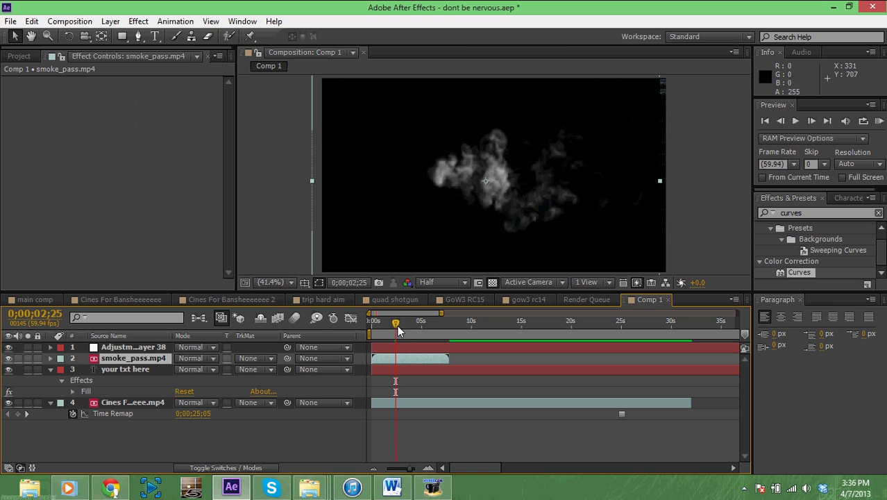
- Preview the smoke, move to 0;00;01;14 and shift the smoke_pass.mp4 layer sideways to line up with the composition frame
{"action": "key", "text": "space"}
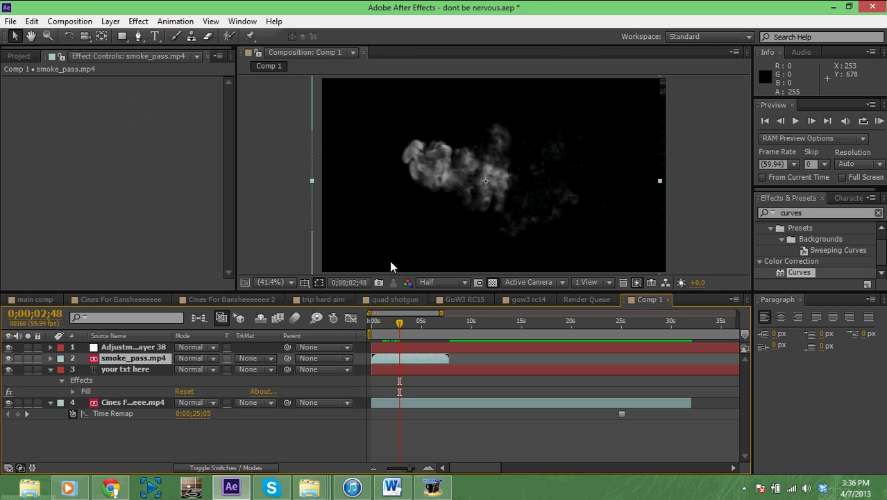
{"action": "left_click_drag", "start_coordinate": [398, 327], "coordinate": [384, 325]}
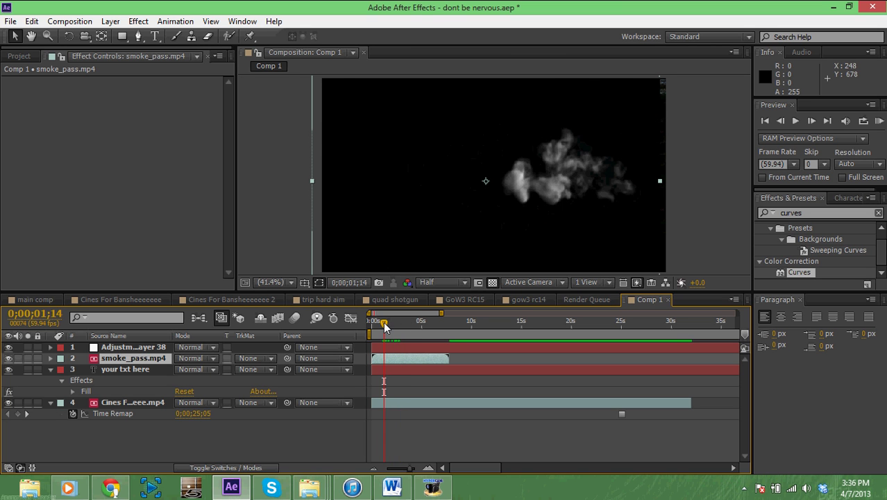
{"action": "left_click_drag", "start_coordinate": [411, 215], "coordinate": [418, 216]}
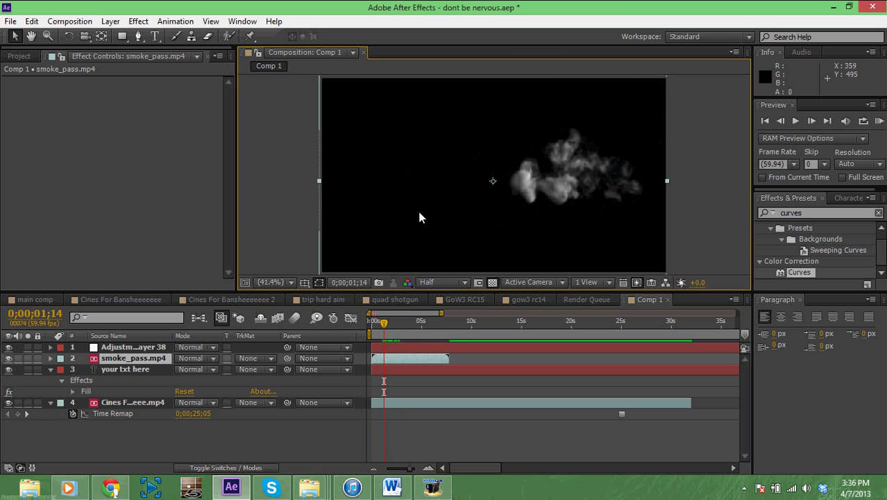
- Set the smoke_pass.mp4 layer's blending mode to Lighter Color at 0;00;00;00 and preview the smoke up to 0;00;02;32
{"action": "left_click_drag", "start_coordinate": [384, 326], "coordinate": [372, 311]}
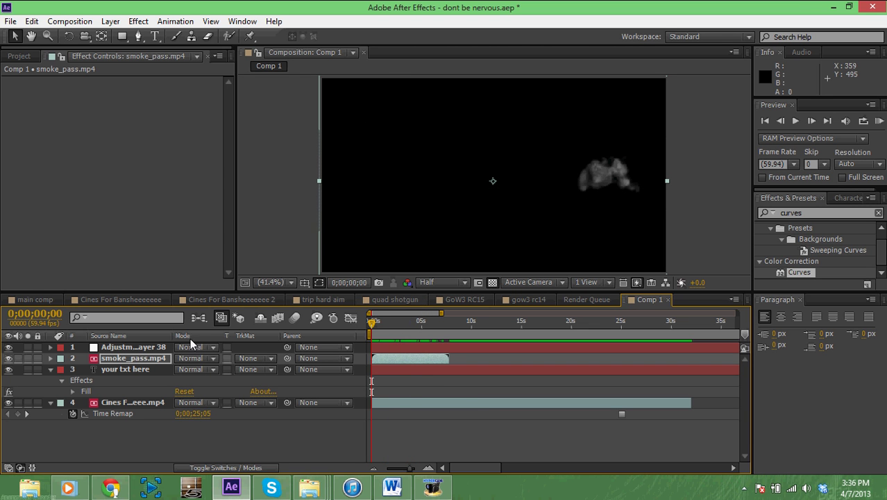
{"action": "left_click", "coordinate": [195, 358]}
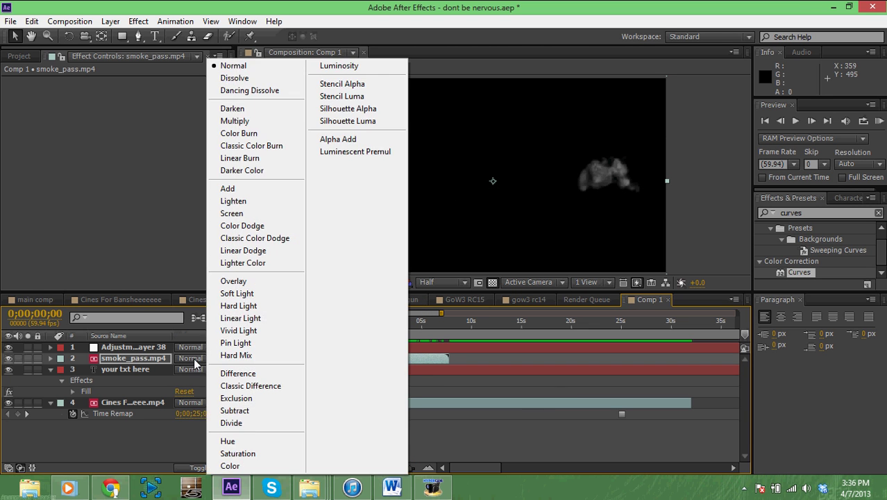
{"action": "left_click", "coordinate": [254, 263]}
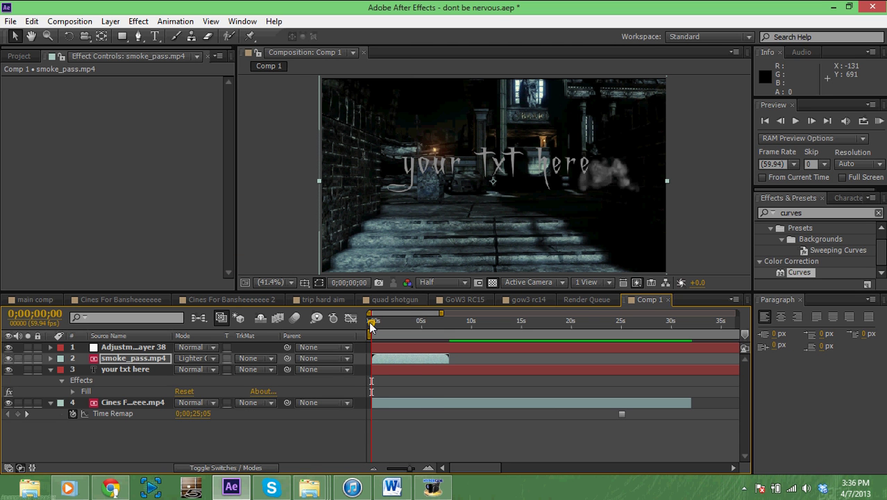
{"action": "left_click_drag", "start_coordinate": [370, 326], "coordinate": [395, 306]}
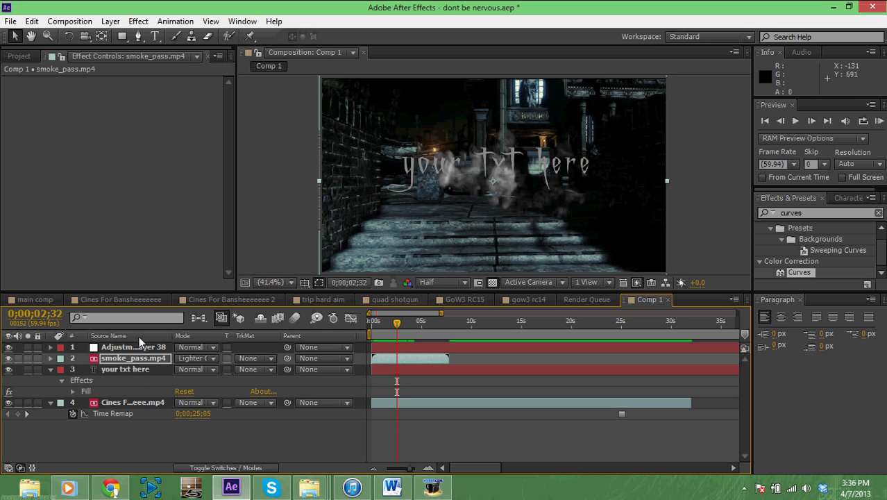
- Reorder the layers so Adjustment Layer 38 sits below smoke_pass.mp4 and directly above the "your txt here" layer
{"action": "left_click", "coordinate": [138, 347]}
{"action": "left_click_drag", "start_coordinate": [136, 409], "coordinate": [135, 381]}
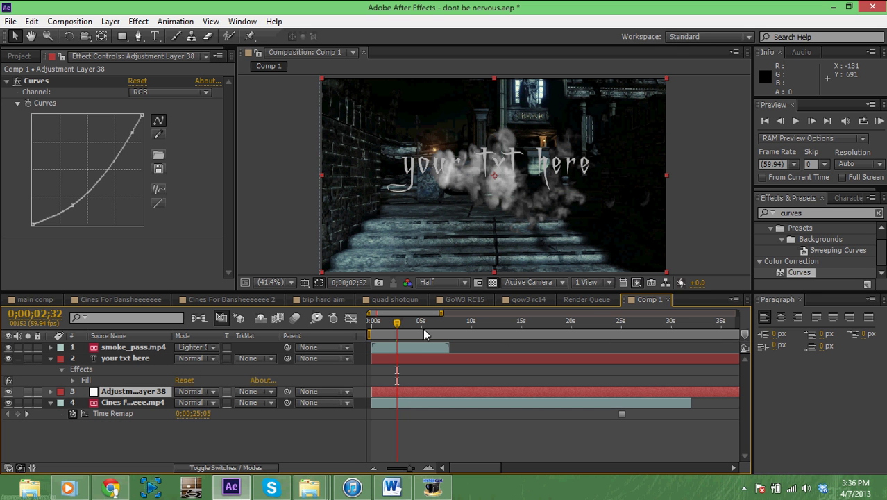
{"action": "left_click_drag", "start_coordinate": [104, 366], "coordinate": [110, 394]}
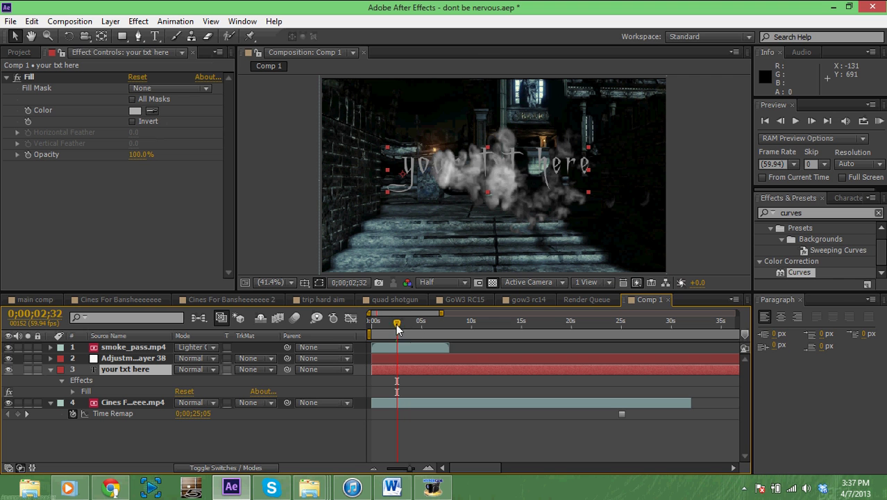
- Apply the Linear Wipe transition effect to the "your txt here" layer with the current time at 0;00;00;31
{"action": "left_click_drag", "start_coordinate": [396, 323], "coordinate": [375, 319]}
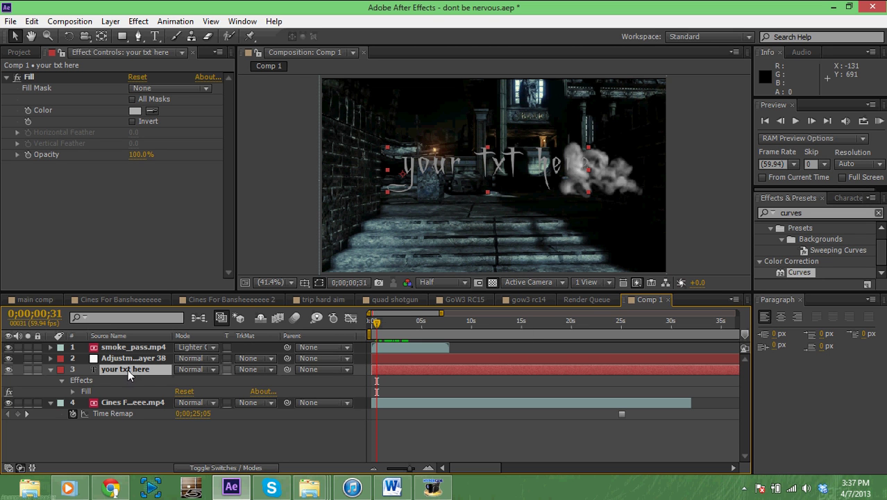
{"action": "left_click", "coordinate": [138, 21]}
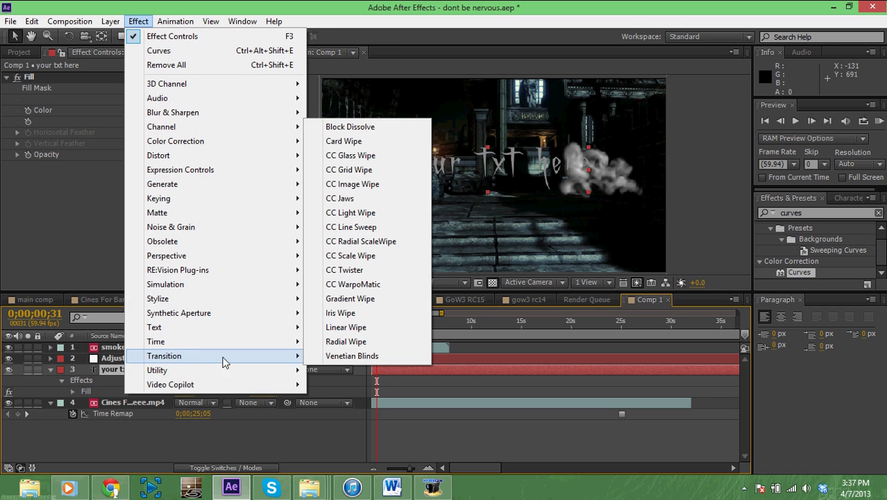
{"action": "left_click", "coordinate": [361, 327]}
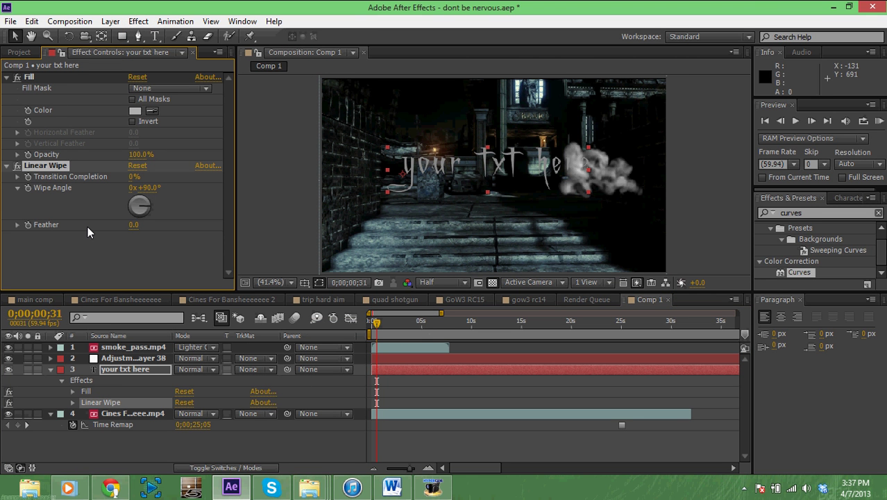
- Try the Linear Wipe with a Wipe Angle of -90° at varying Transition Completion, and return the angle to 90°
{"action": "left_click_drag", "start_coordinate": [132, 176], "coordinate": [166, 172]}
{"action": "left_click", "coordinate": [146, 188]}
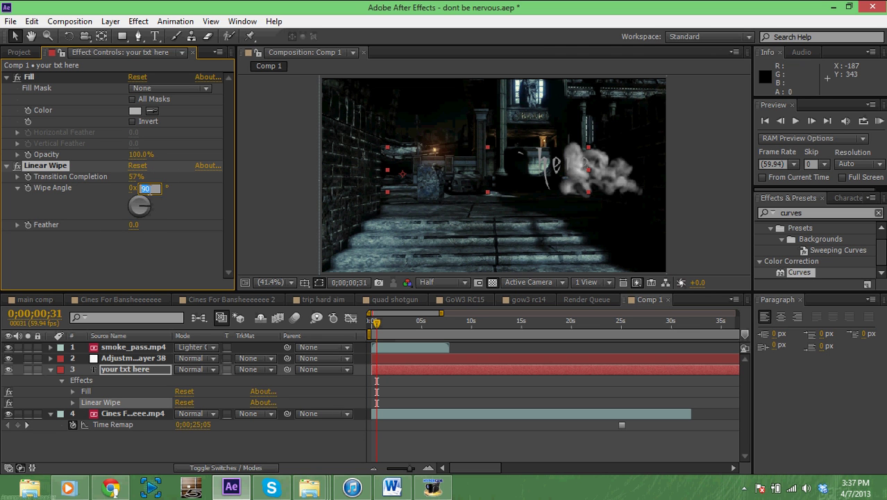
{"action": "type", "text": "-90"}
{"action": "key", "text": "Return"}
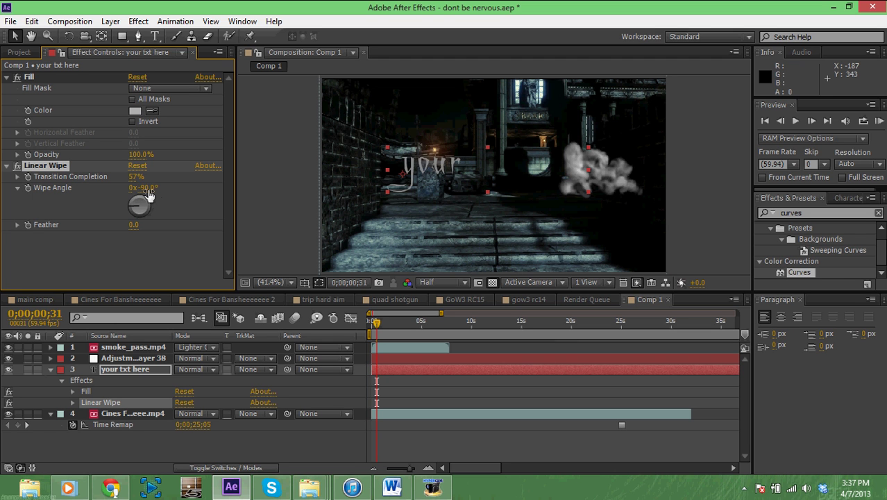
{"action": "left_click_drag", "start_coordinate": [135, 177], "coordinate": [171, 167]}
{"action": "left_click", "coordinate": [147, 187]}
{"action": "type", "text": "90"}
{"action": "key", "text": "Return"}
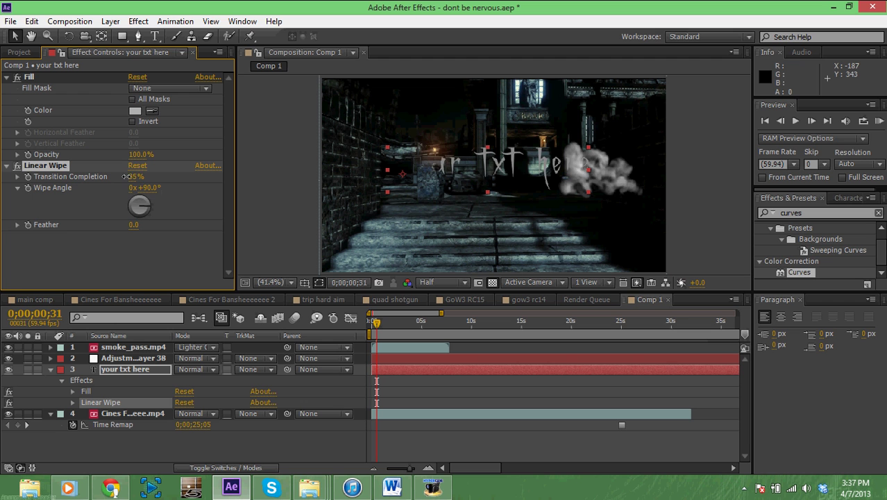
- Set the Linear Wipe's Feather to 100 and raise its Transition Completion to 77%
{"action": "mouse_move", "coordinate": [126, 176]}
{"action": "left_mouse_down"}
{"action": "mouse_move", "coordinate": [117, 179]}
{"action": "mouse_move", "coordinate": [137, 178]}
{"action": "mouse_move", "coordinate": [128, 177]}
{"action": "left_mouse_up"}
{"action": "left_click", "coordinate": [133, 225]}
{"action": "type", "text": "10"}
{"action": "key", "text": "Return"}
{"action": "left_click_drag", "start_coordinate": [135, 224], "coordinate": [186, 220]}
{"action": "left_click", "coordinate": [138, 224]}
{"action": "type", "text": "1"}
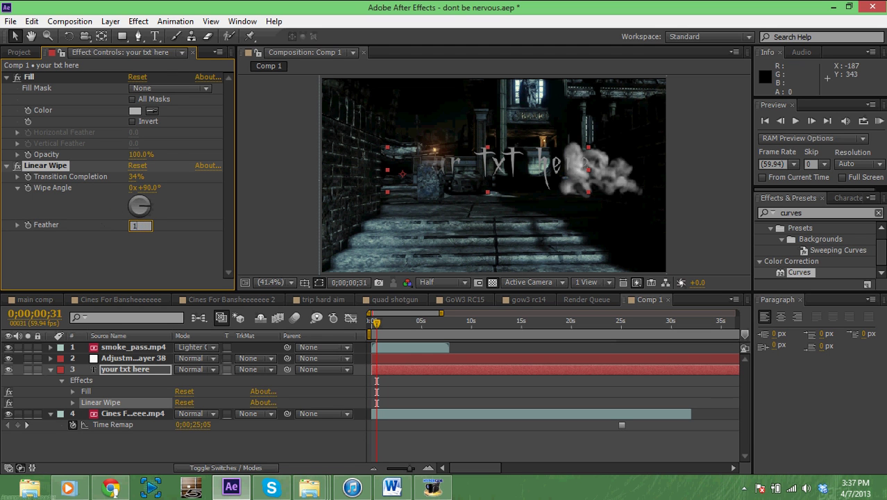
{"action": "key", "text": "Return"}
{"action": "left_click_drag", "start_coordinate": [135, 183], "coordinate": [159, 177]}
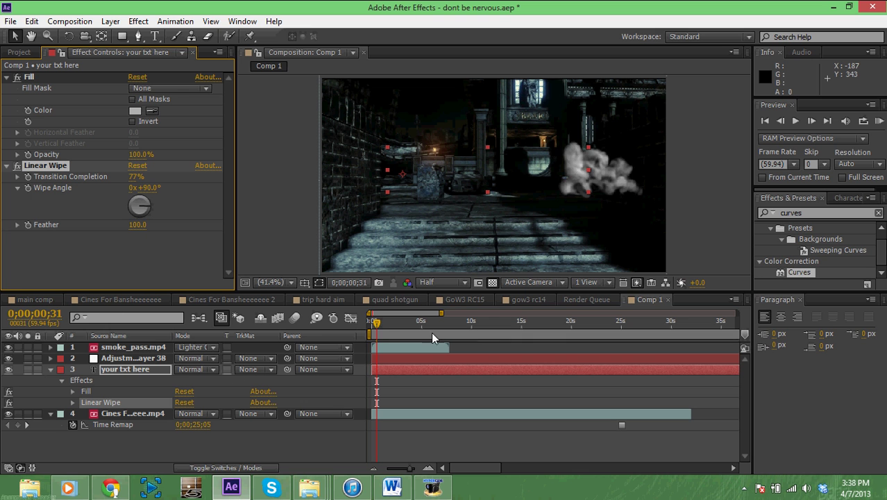
- Shift the smoke_pass.mp4 layer slightly later in time and set the text's Linear Wipe Transition Completion to 74% at 0;00;01;14
{"action": "mouse_move", "coordinate": [380, 329]}
{"action": "left_mouse_down"}
{"action": "mouse_move", "coordinate": [372, 326]}
{"action": "mouse_move", "coordinate": [389, 345]}
{"action": "mouse_move", "coordinate": [374, 328]}
{"action": "mouse_move", "coordinate": [384, 324]}
{"action": "left_mouse_up"}
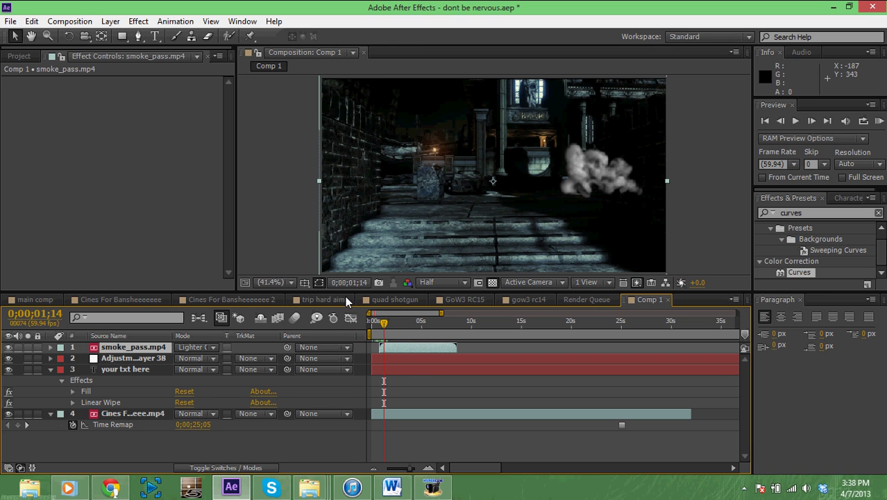
{"action": "left_click", "coordinate": [416, 369]}
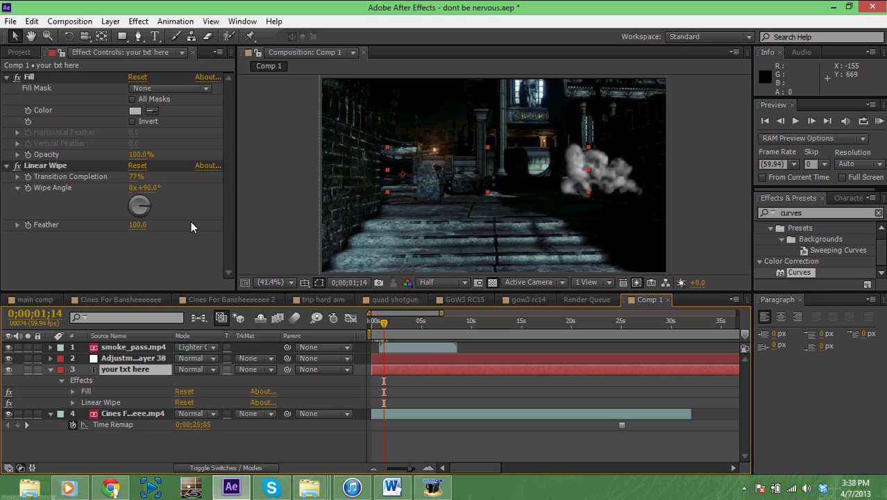
{"action": "left_click", "coordinate": [123, 179]}
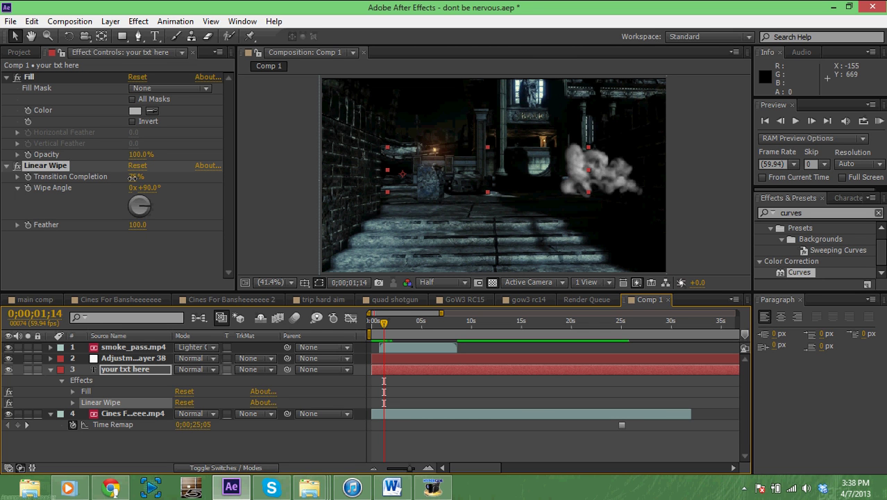
{"action": "left_click_drag", "start_coordinate": [131, 179], "coordinate": [131, 183]}
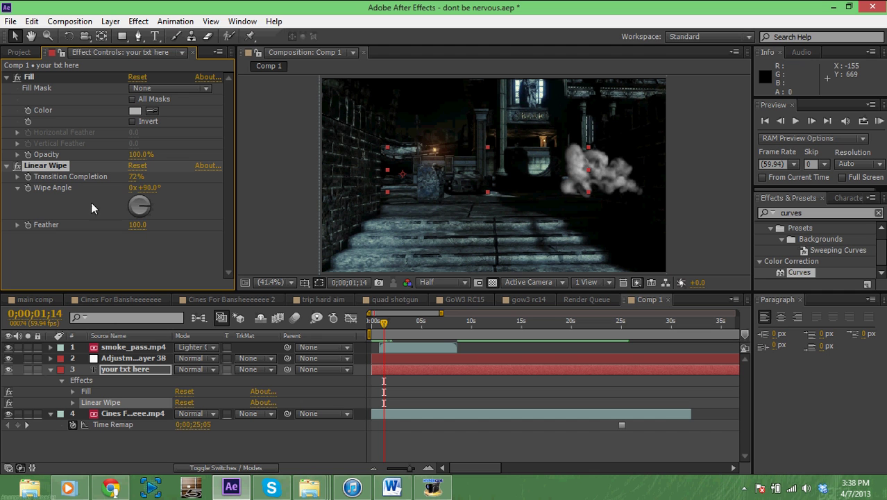
{"action": "left_click", "coordinate": [136, 178]}
{"action": "type", "text": "70"}
{"action": "key", "text": "Return"}
{"action": "left_click_drag", "start_coordinate": [136, 178], "coordinate": [135, 177]}
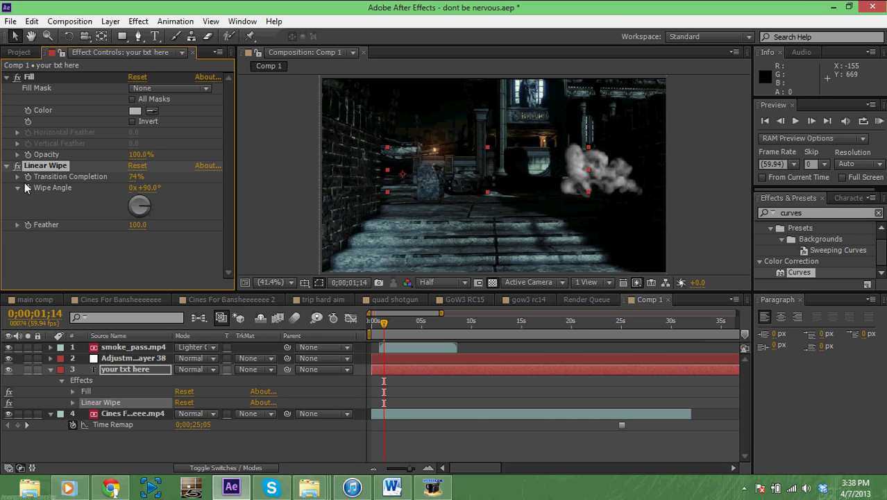
- Enable keyframing for Transition Completion at 0;00;01;14 and add a keyframe of 3% at 0;00;04;49
{"action": "left_click", "coordinate": [28, 177]}
{"action": "left_click_drag", "start_coordinate": [380, 326], "coordinate": [412, 325]}
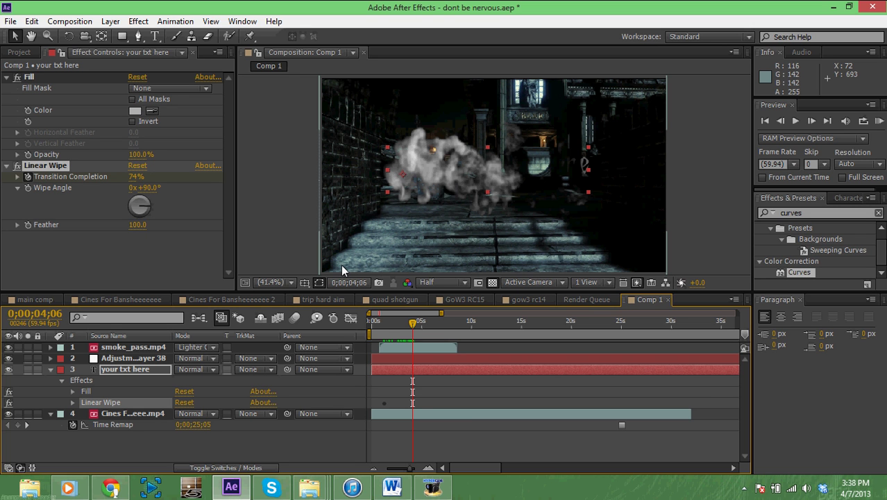
{"action": "left_click_drag", "start_coordinate": [412, 323], "coordinate": [421, 325]}
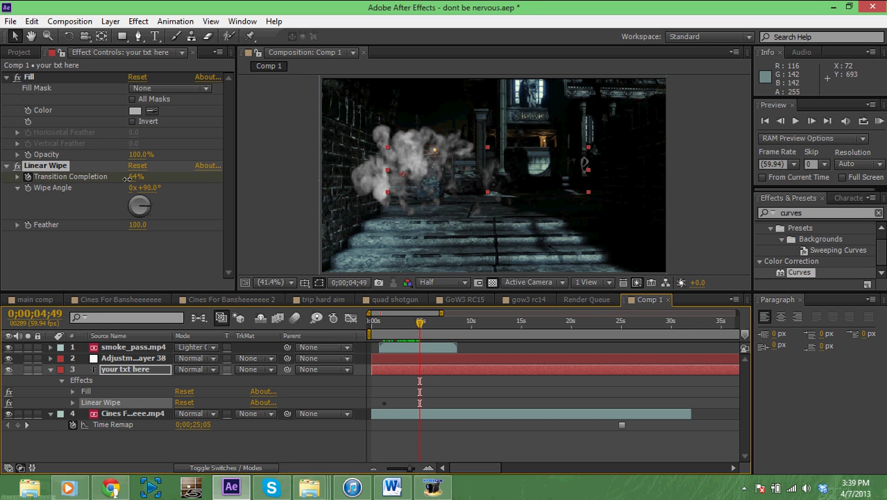
{"action": "left_click_drag", "start_coordinate": [136, 176], "coordinate": [97, 183]}
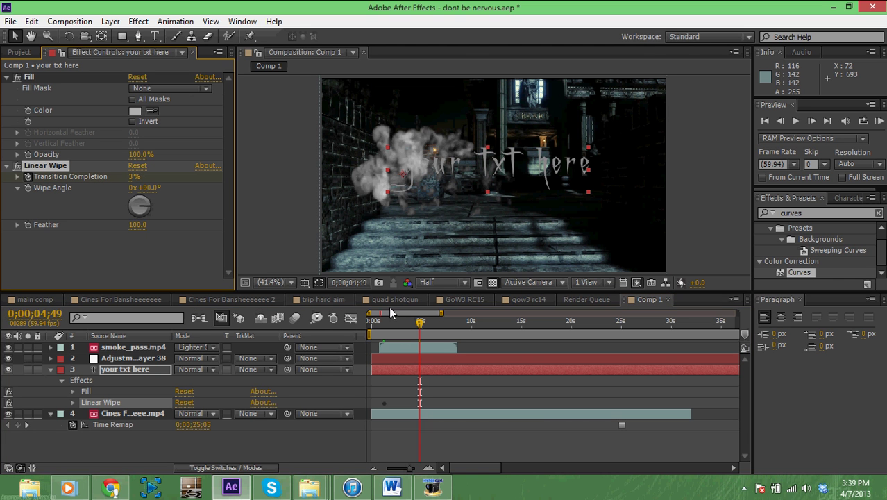
- Set Transition Completion to 100% at 0;00;00;31, preview the reveal and return to 0;00;00;00
{"action": "left_click_drag", "start_coordinate": [416, 326], "coordinate": [375, 319]}
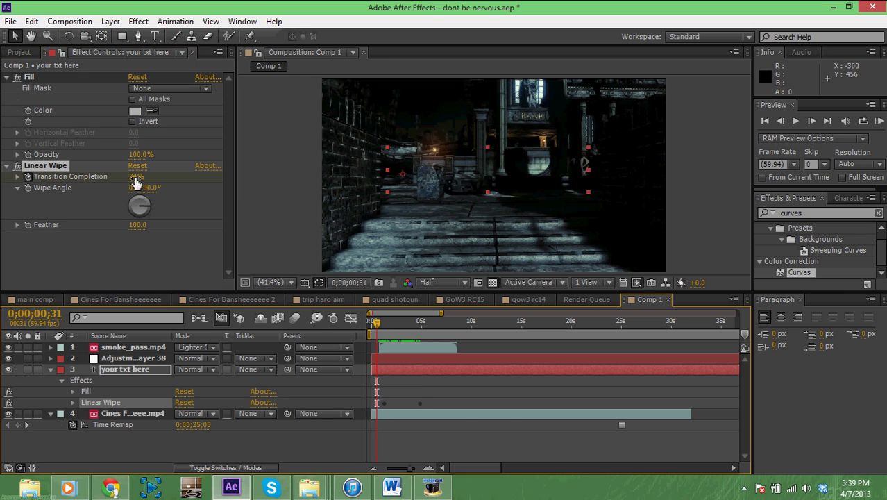
{"action": "left_click_drag", "start_coordinate": [136, 182], "coordinate": [166, 182]}
{"action": "left_click_drag", "start_coordinate": [376, 321], "coordinate": [411, 300]}
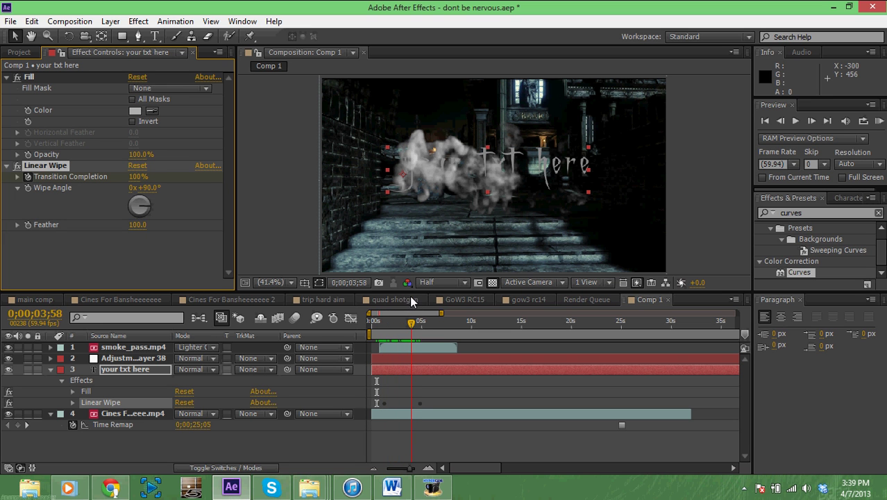
{"action": "left_click", "coordinate": [151, 374]}
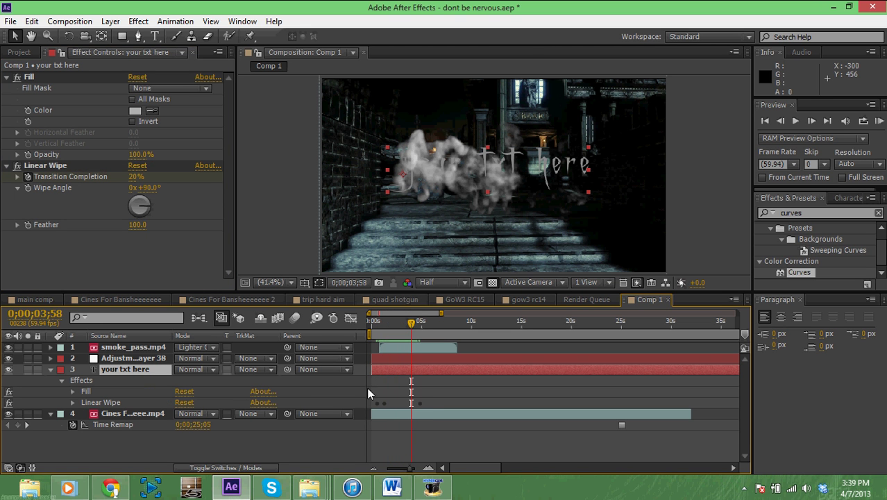
{"action": "left_click_drag", "start_coordinate": [411, 325], "coordinate": [371, 325]}
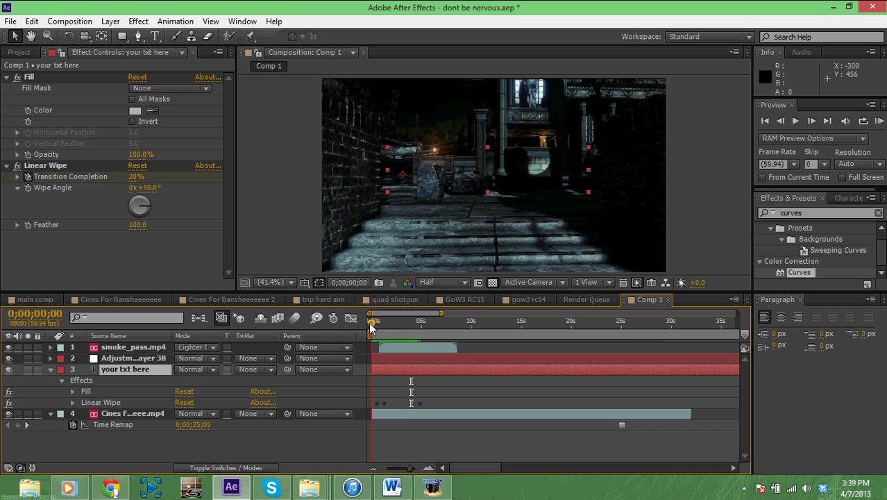
- Clear the existing Transition Completion keyframes and key it again at 100% at 0;00;00;00 and 76% at 0;00;01;03
{"action": "left_click", "coordinate": [32, 175]}
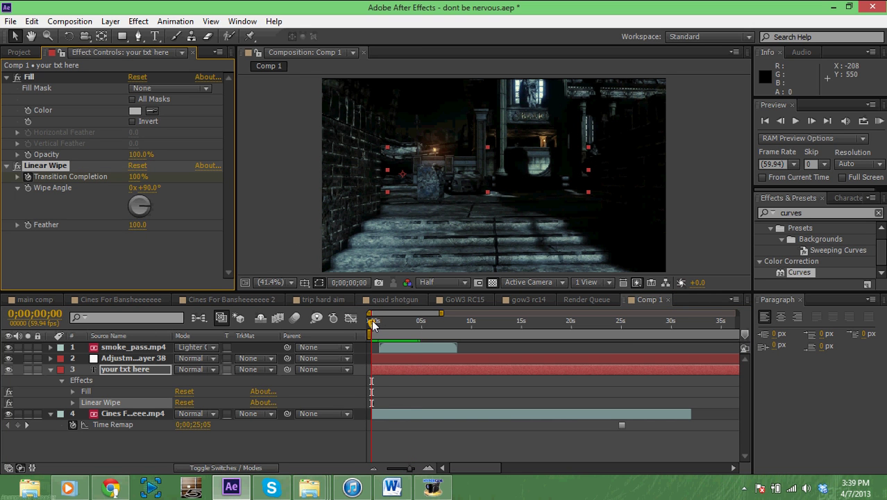
{"action": "left_click_drag", "start_coordinate": [372, 320], "coordinate": [380, 324]}
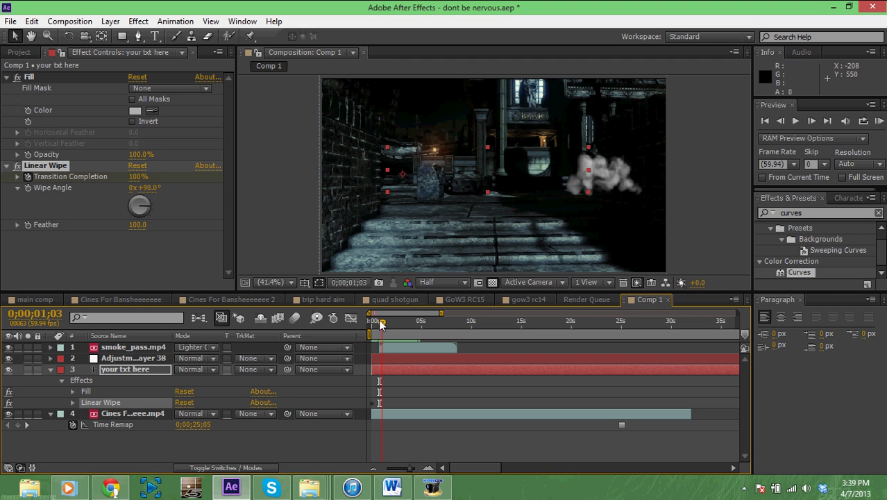
{"action": "mouse_move", "coordinate": [137, 177]}
{"action": "left_mouse_down"}
{"action": "mouse_move", "coordinate": [121, 176]}
{"action": "mouse_move", "coordinate": [129, 177]}
{"action": "left_mouse_up"}
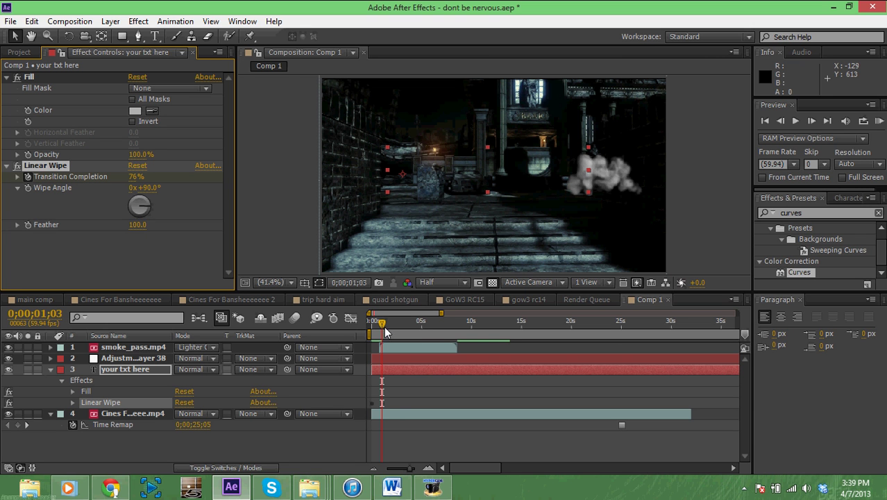
- Keyframe the Linear Wipe's Transition Completion to 21% at 0;00;04;06 and 0% at 0;00;04;26
{"action": "left_click_drag", "start_coordinate": [382, 323], "coordinate": [415, 318]}
{"action": "left_click_drag", "start_coordinate": [135, 176], "coordinate": [102, 176]}
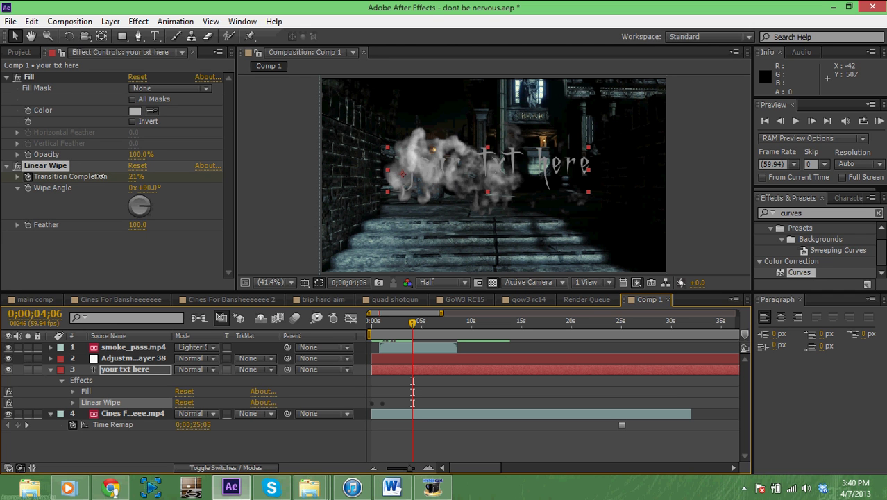
{"action": "left_click", "coordinate": [102, 176]}
{"action": "left_click_drag", "start_coordinate": [411, 329], "coordinate": [416, 329]}
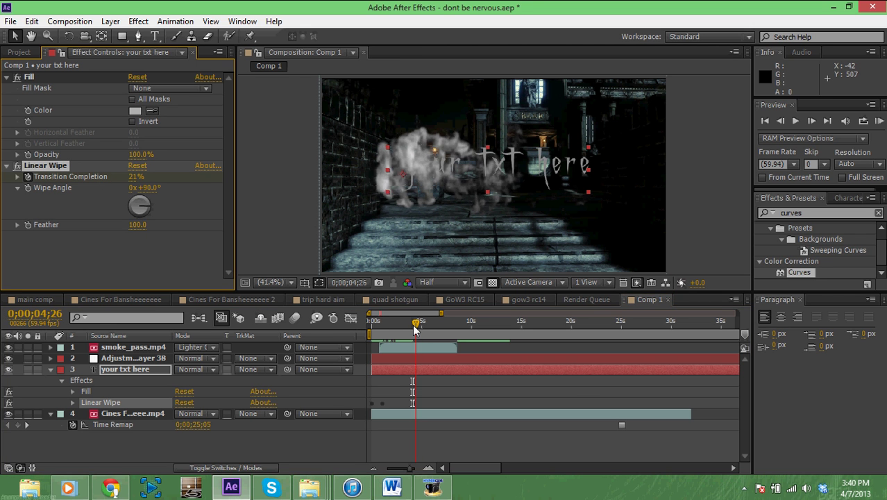
{"action": "left_click_drag", "start_coordinate": [135, 180], "coordinate": [123, 177]}
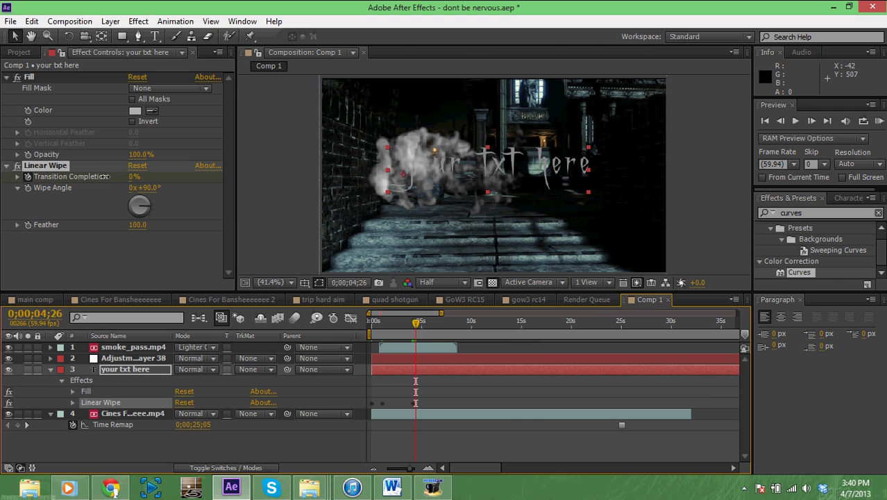
- Set the Linear Wipe's Feather to 74 and check the start of the reveal around 0;00;01;22
{"action": "left_click_drag", "start_coordinate": [420, 331], "coordinate": [392, 331]}
{"action": "left_click", "coordinate": [139, 225]}
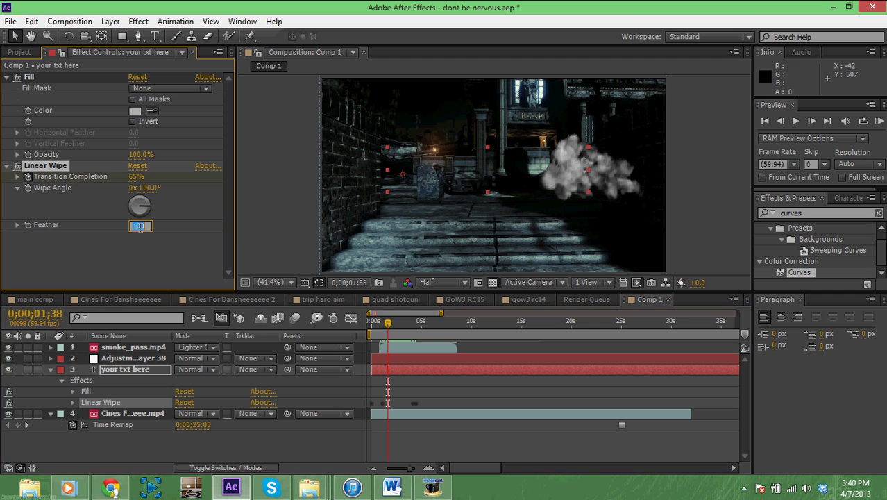
{"action": "type", "text": "50"}
{"action": "key", "text": "Return"}
{"action": "mouse_move", "coordinate": [133, 226]}
{"action": "left_mouse_down"}
{"action": "mouse_move", "coordinate": [115, 230]}
{"action": "mouse_move", "coordinate": [138, 225]}
{"action": "left_mouse_up"}
{"action": "mouse_move", "coordinate": [390, 328]}
{"action": "left_mouse_down"}
{"action": "mouse_move", "coordinate": [396, 320]}
{"action": "mouse_move", "coordinate": [390, 328]}
{"action": "mouse_move", "coordinate": [388, 319]}
{"action": "mouse_move", "coordinate": [402, 321]}
{"action": "mouse_move", "coordinate": [389, 322]}
{"action": "left_mouse_up"}
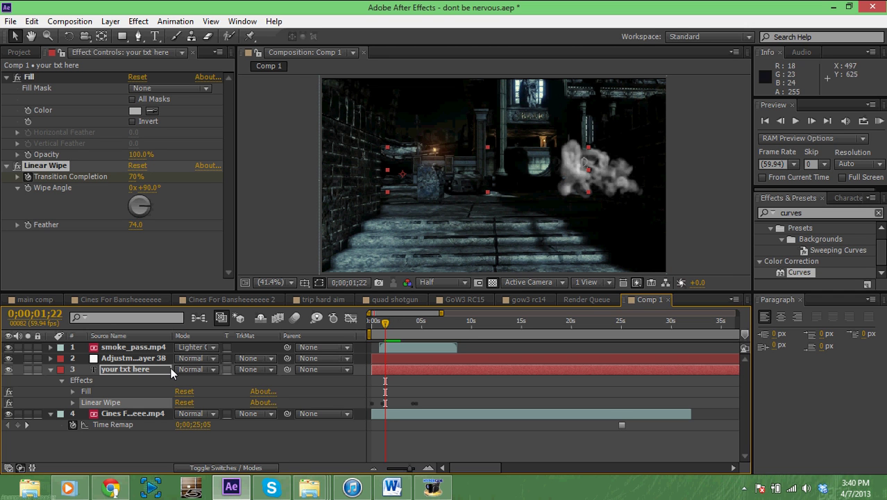
{"action": "key", "text": "Return"}
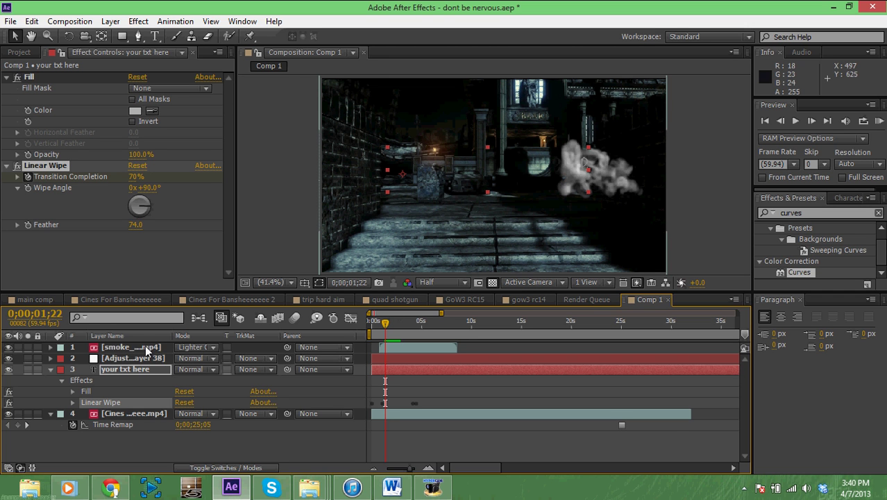
- Stretch the smoke layer vertically beyond the frame's upper and lower edges and check the smoke between 0;00;01;38 and 0;00;02;05
{"action": "left_click", "coordinate": [145, 346]}
{"action": "left_click", "coordinate": [271, 282]}
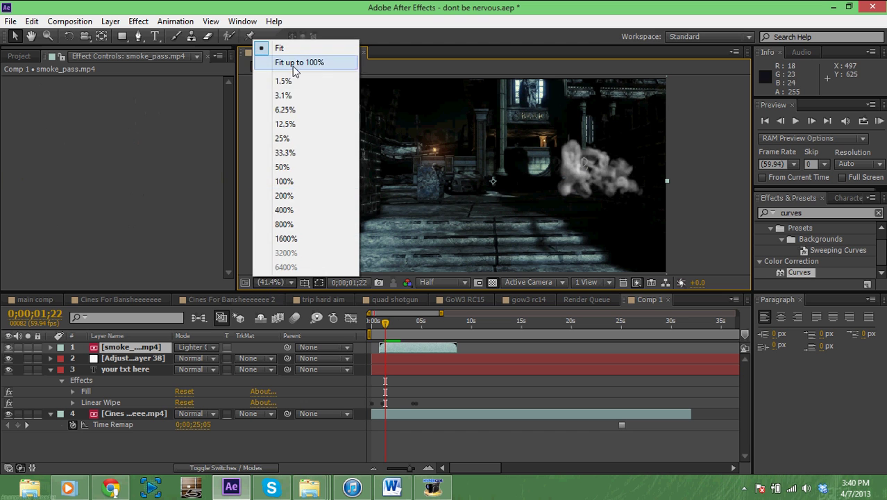
{"action": "left_click", "coordinate": [290, 152]}
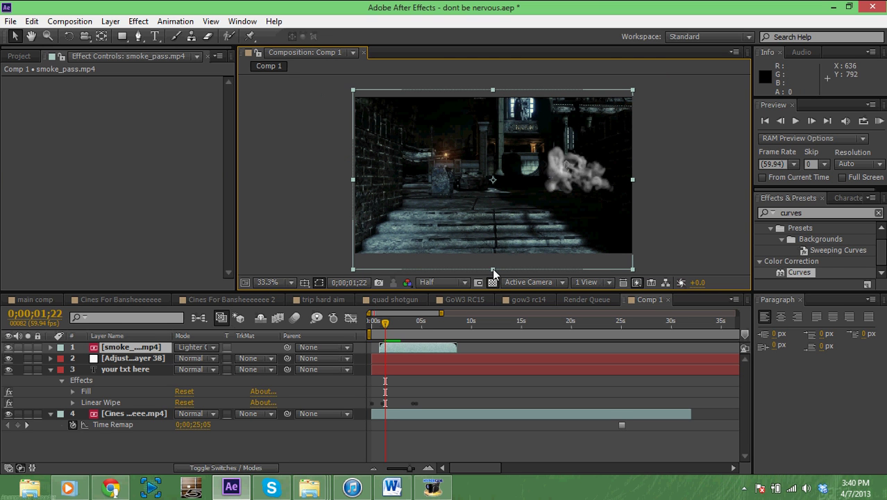
{"action": "mouse_move", "coordinate": [492, 268]}
{"action": "left_mouse_down"}
{"action": "mouse_move", "coordinate": [493, 283]}
{"action": "mouse_move", "coordinate": [493, 272]}
{"action": "left_mouse_up"}
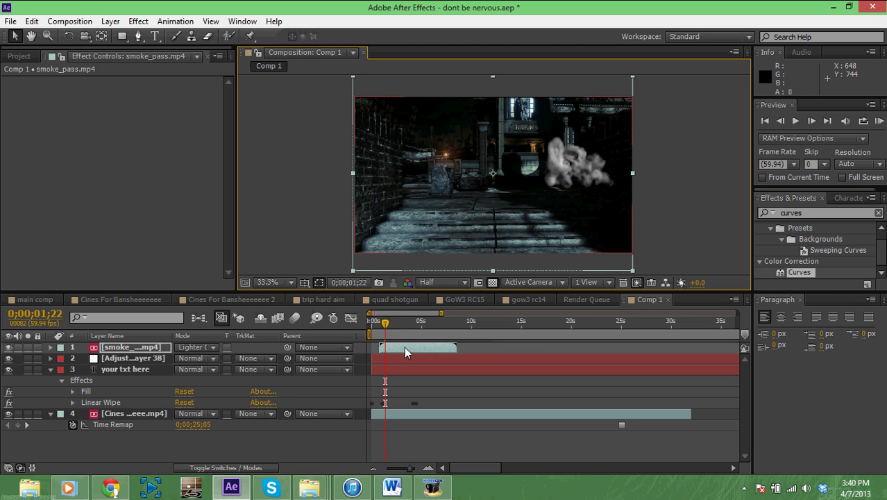
{"action": "left_click_drag", "start_coordinate": [387, 326], "coordinate": [393, 325]}
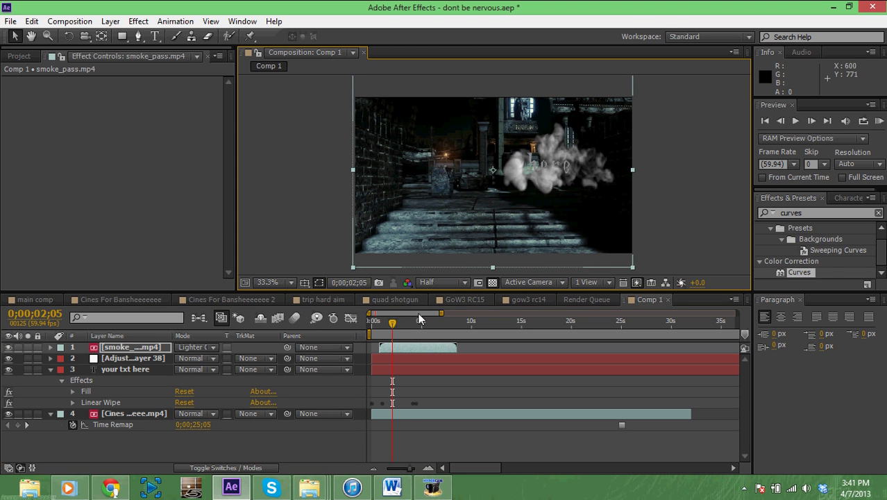
{"action": "mouse_move", "coordinate": [392, 326]}
{"action": "left_mouse_down"}
{"action": "mouse_move", "coordinate": [415, 323]}
{"action": "mouse_move", "coordinate": [388, 324]}
{"action": "left_mouse_up"}
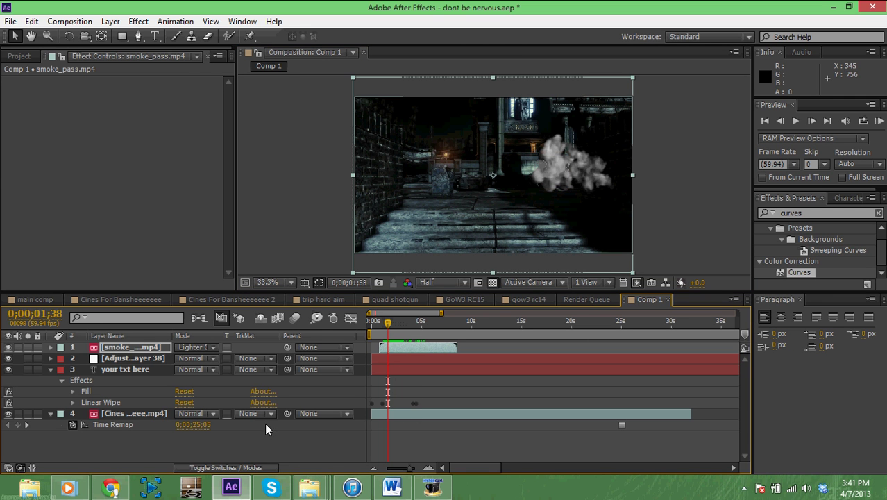
- Delete the text layer's 21% Transition Completion keyframe at 0;00;04;06, restoring the text layer after its accidental deletion
{"action": "left_click", "coordinate": [149, 370]}
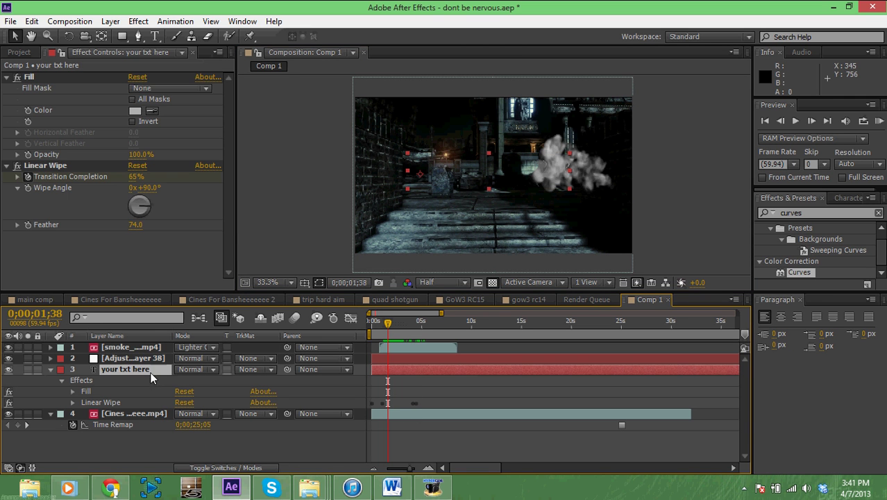
{"action": "left_click", "coordinate": [98, 403]}
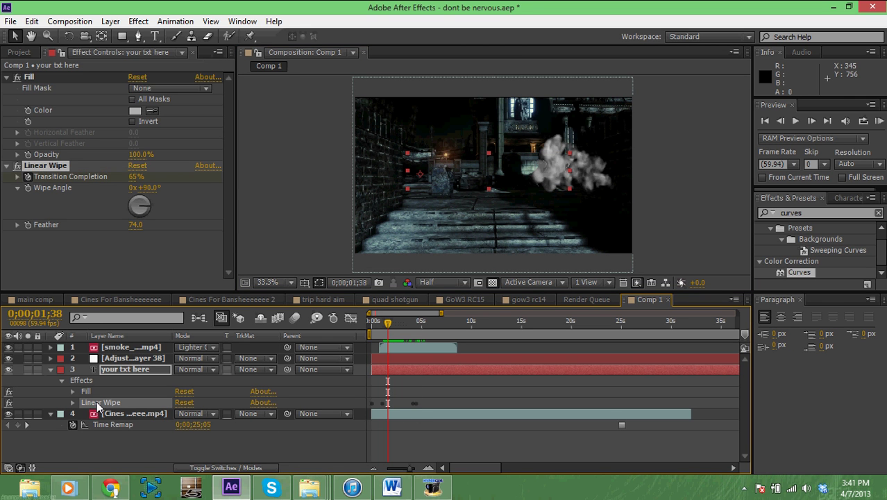
{"action": "left_click", "coordinate": [402, 370]}
{"action": "key", "text": "u"}
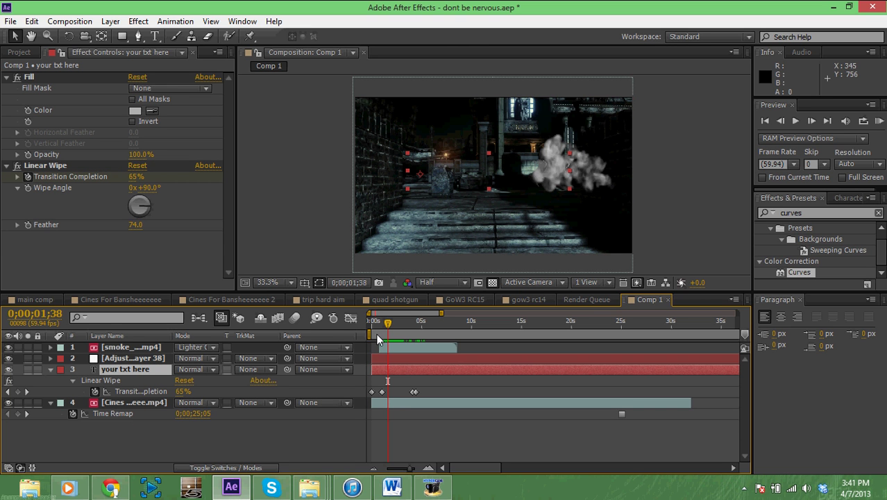
{"action": "mouse_move", "coordinate": [387, 324]}
{"action": "left_mouse_down"}
{"action": "mouse_move", "coordinate": [397, 324]}
{"action": "mouse_move", "coordinate": [390, 325]}
{"action": "left_mouse_up"}
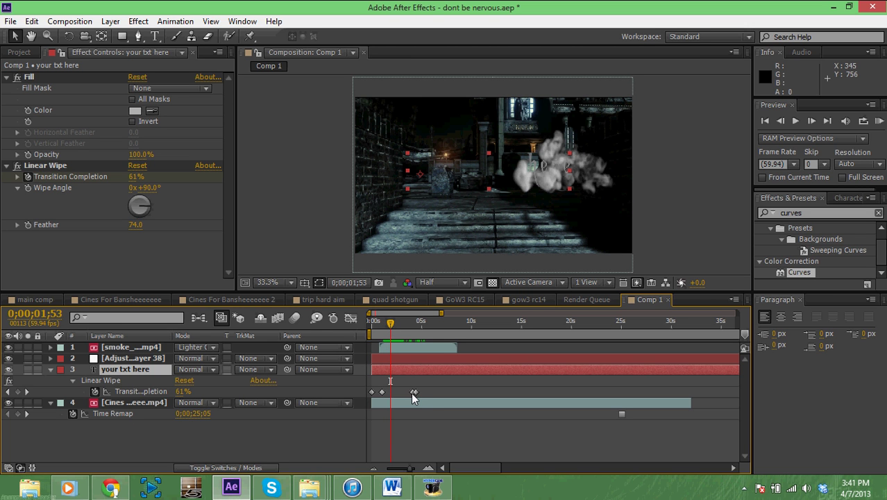
{"action": "left_click_drag", "start_coordinate": [412, 393], "coordinate": [414, 393]}
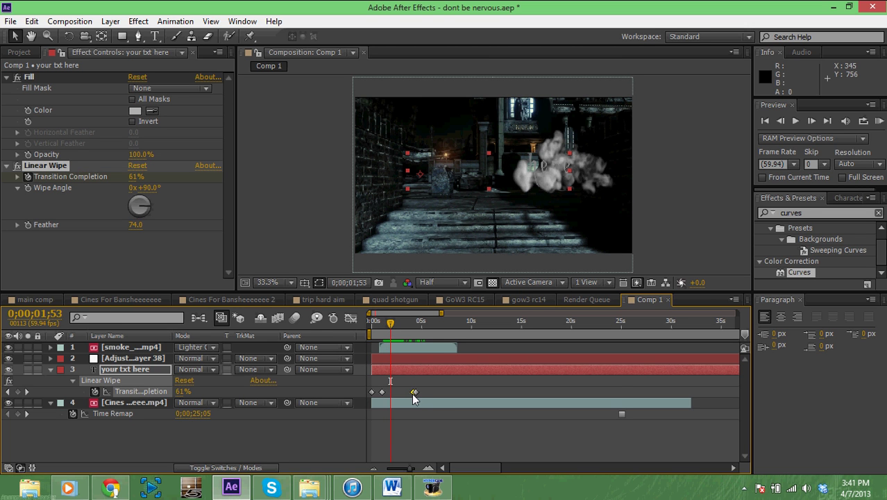
{"action": "key", "text": "Delete"}
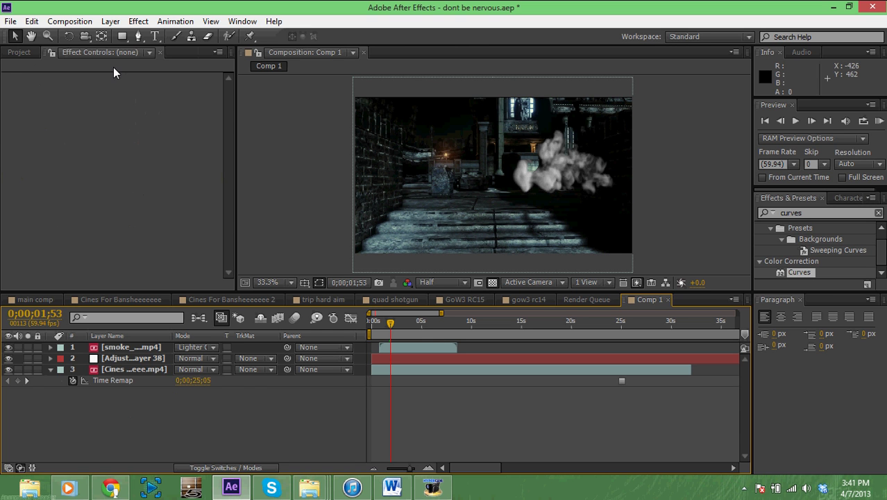
{"action": "key", "text": "ctrl+z"}
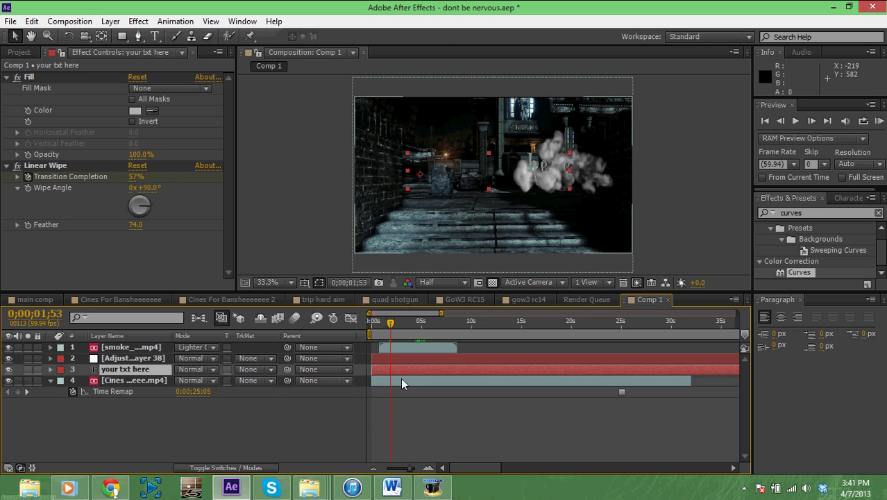
{"action": "key", "text": "u"}
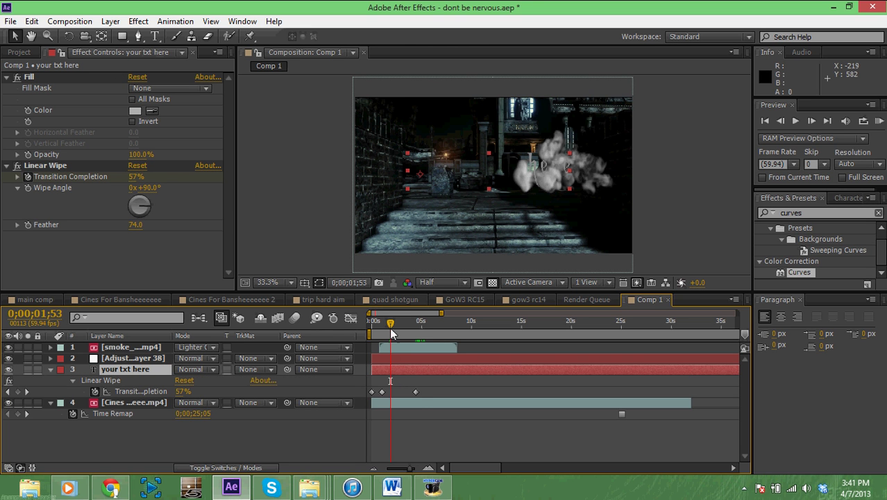
- Move the text's final 0% Transition Completion keyframe to 0;00;06;35 and scrub through the reveal
{"action": "mouse_move", "coordinate": [391, 324]}
{"action": "left_mouse_down"}
{"action": "mouse_move", "coordinate": [410, 326]}
{"action": "mouse_move", "coordinate": [394, 326]}
{"action": "left_mouse_up"}
{"action": "left_click_drag", "start_coordinate": [414, 391], "coordinate": [417, 393]}
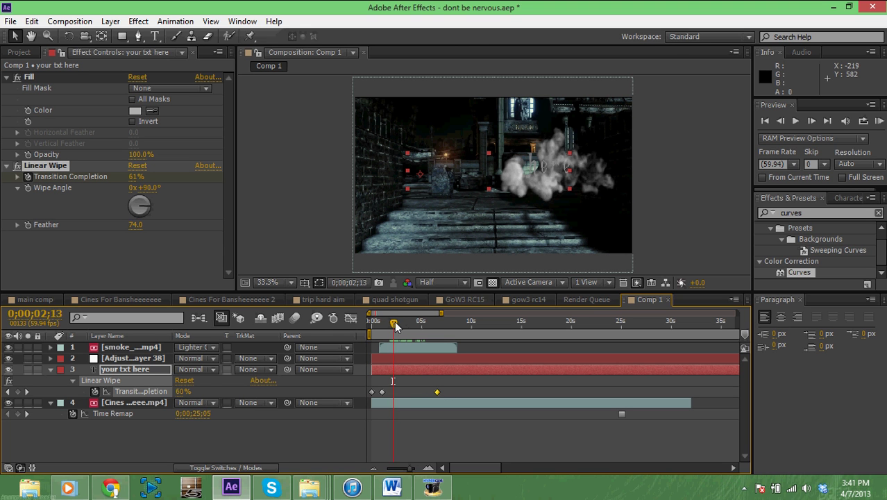
{"action": "left_click_drag", "start_coordinate": [395, 326], "coordinate": [439, 306]}
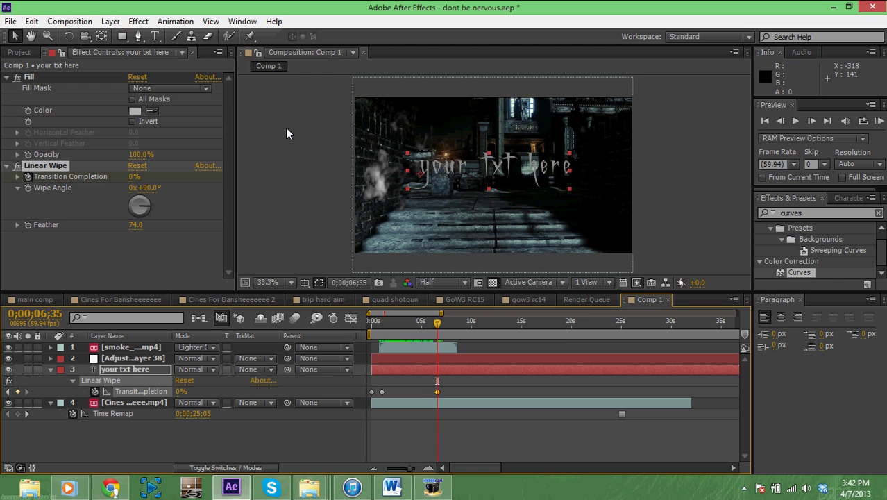
- Create a black 1280 x 720 solid named mask and hide it
{"action": "key", "text": "ctrl+y"}
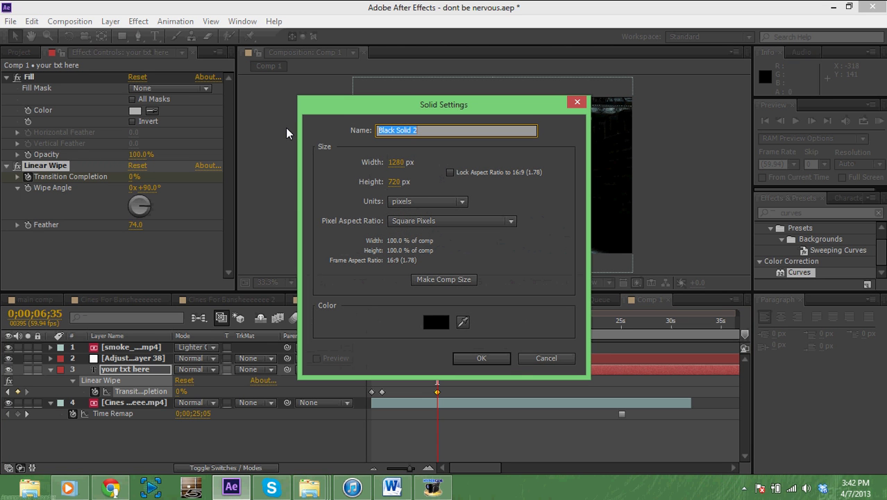
{"action": "type", "text": "mask"}
{"action": "key", "text": "Return"}
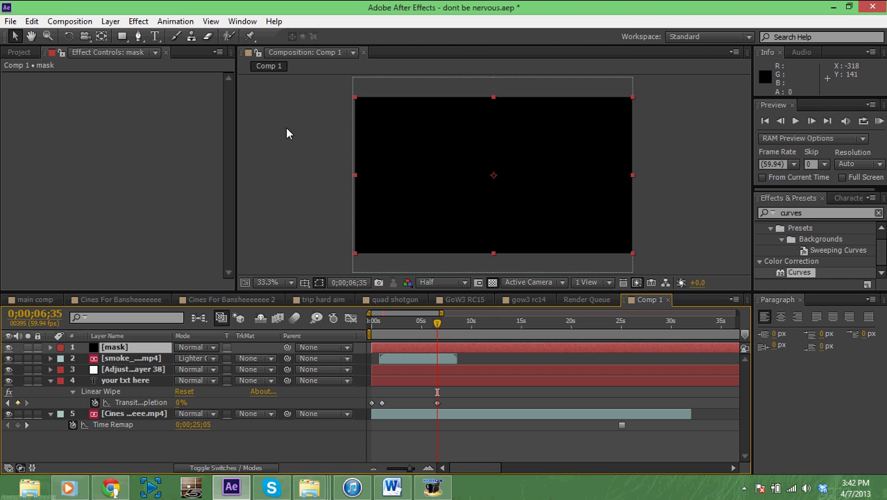
{"action": "left_click", "coordinate": [9, 347]}
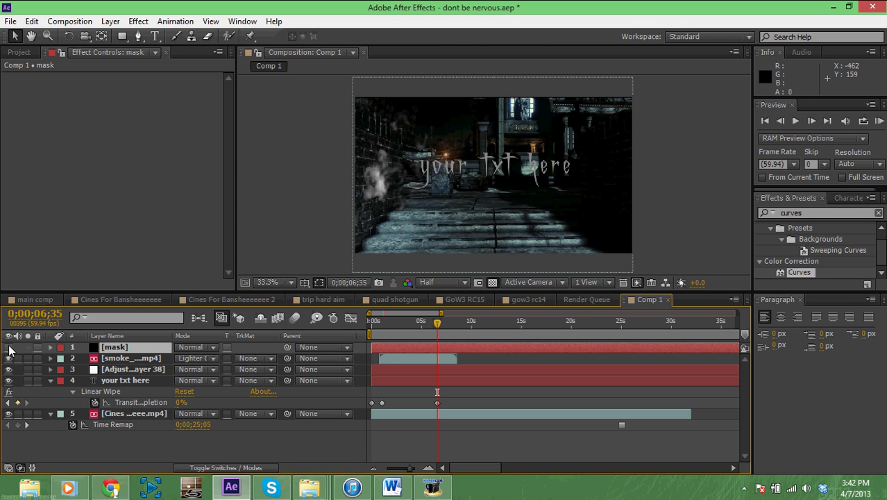
- Fit the composition in the view and draw a closed four-point Pen mask around the right wall on the mask solid
{"action": "left_click", "coordinate": [265, 276]}
{"action": "left_click", "coordinate": [280, 45]}
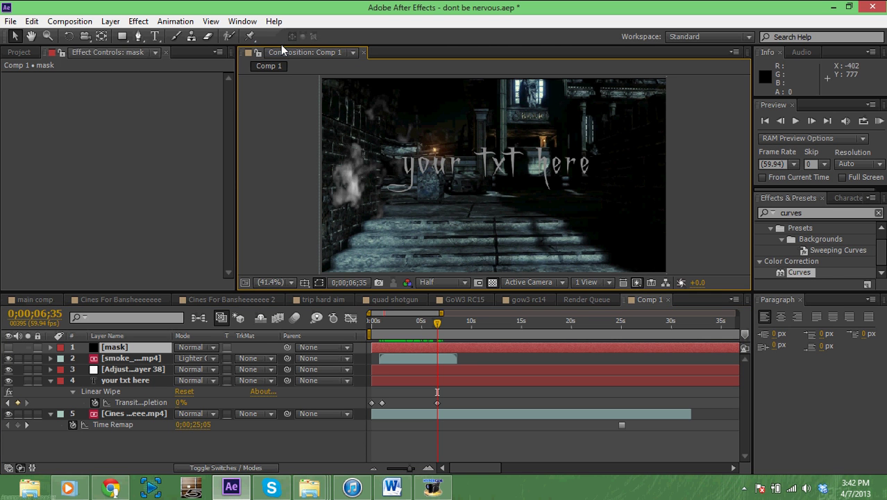
{"action": "left_click", "coordinate": [138, 36]}
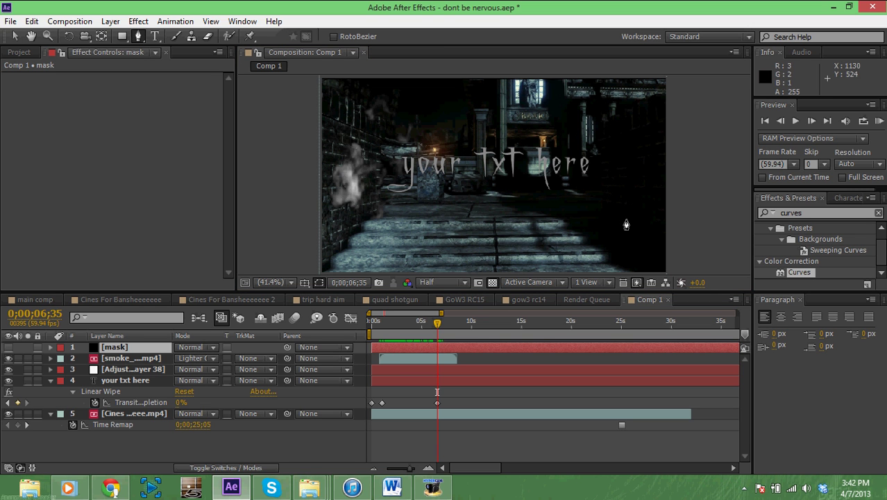
{"action": "left_click", "coordinate": [600, 213]}
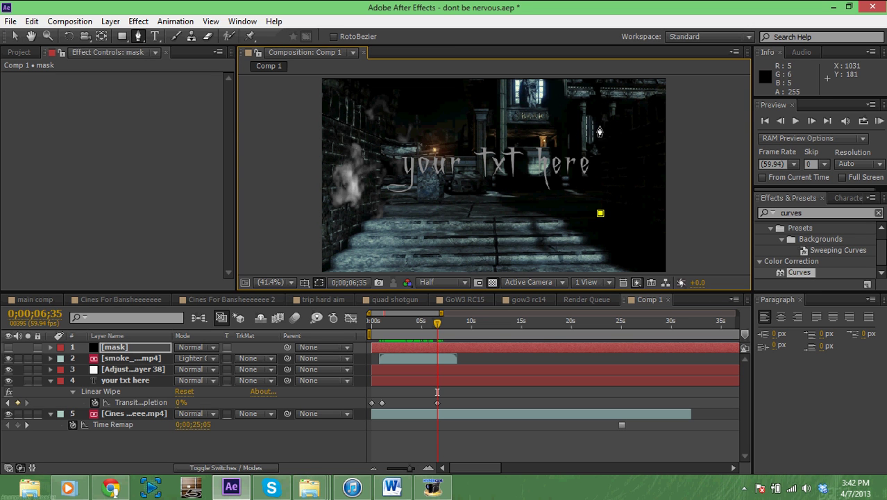
{"action": "left_click", "coordinate": [599, 126]}
{"action": "left_click", "coordinate": [664, 94]}
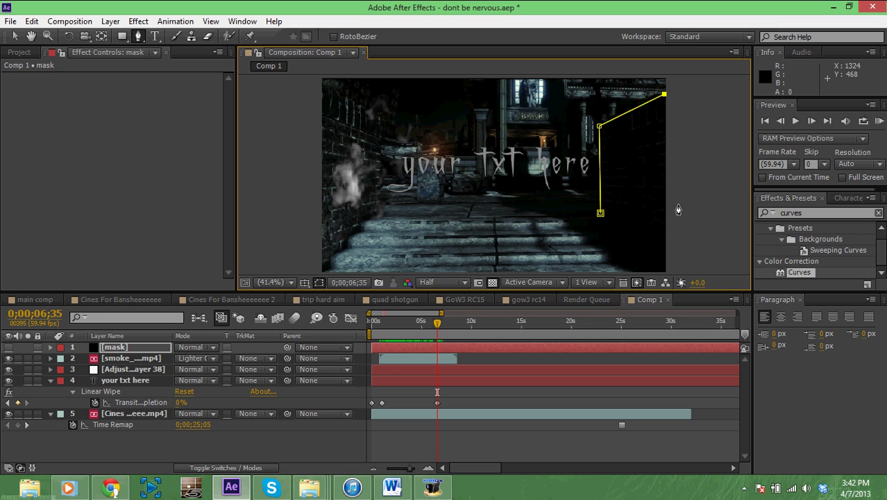
{"action": "left_click", "coordinate": [673, 262]}
{"action": "left_click", "coordinate": [600, 214]}
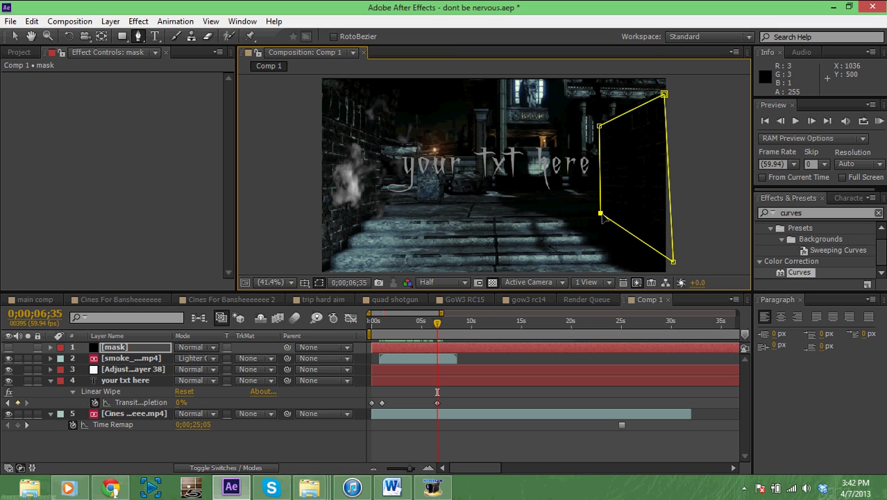
- Draw a second closed Pen mask around the left brick wall on the mask solid
{"action": "left_click", "coordinate": [379, 120]}
{"action": "left_click", "coordinate": [376, 220]}
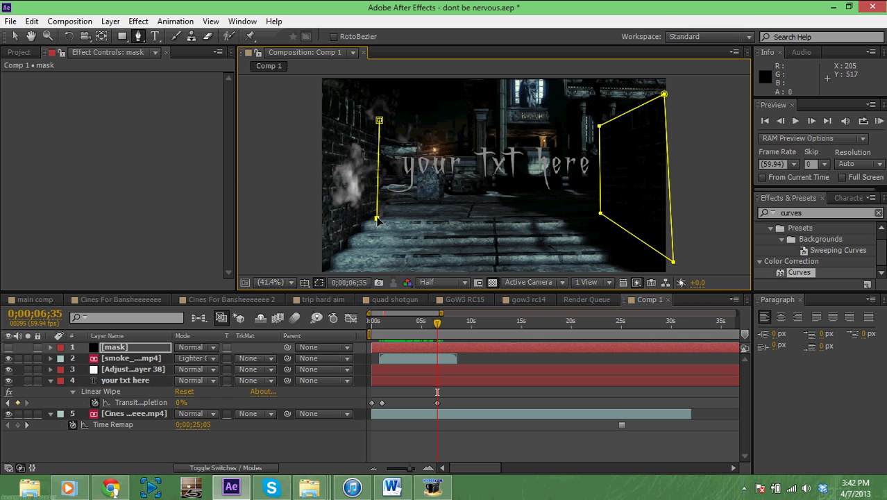
{"action": "left_click", "coordinate": [308, 107]}
{"action": "left_click", "coordinate": [320, 77]}
{"action": "left_click", "coordinate": [379, 121]}
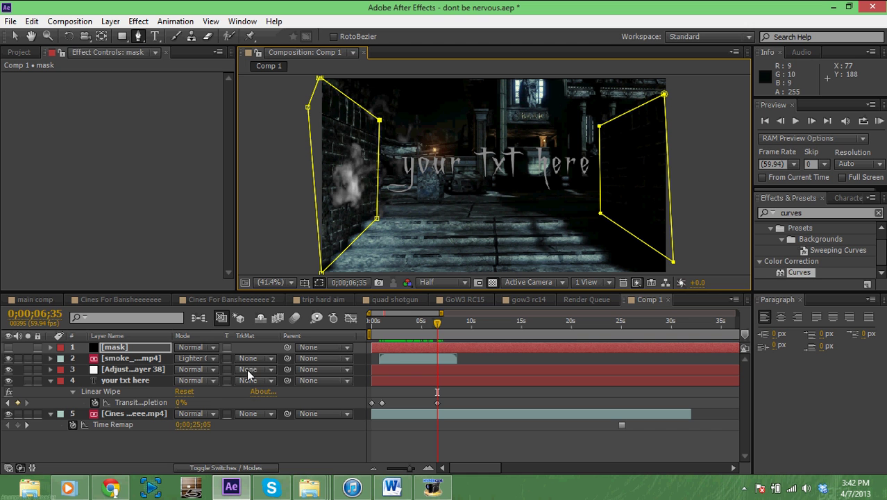
- Set the smoke layer's track matte to Alpha Inverted Matte using the mask solid
{"action": "left_click", "coordinate": [13, 37]}
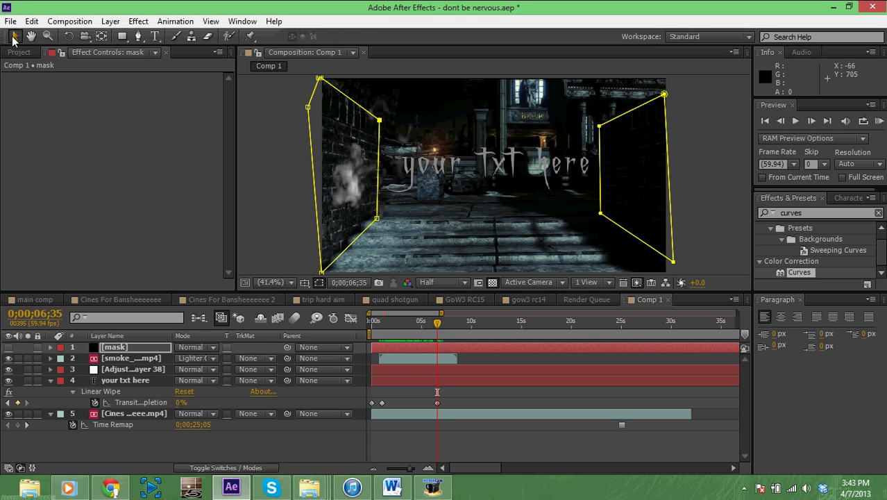
{"action": "left_click", "coordinate": [265, 359]}
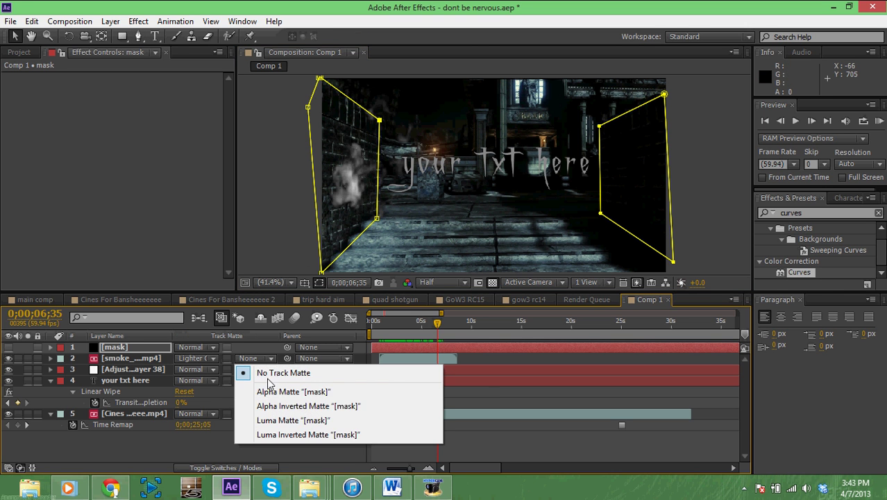
{"action": "left_click", "coordinate": [270, 407]}
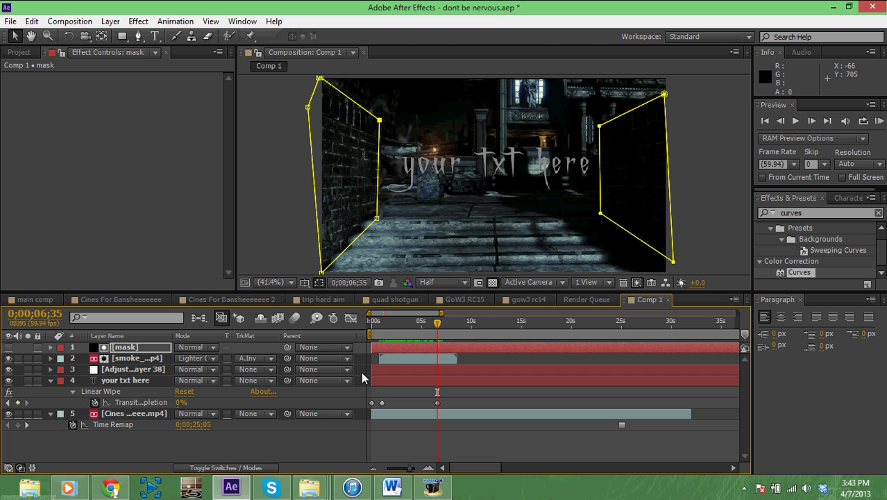
- Keyframe the smoke layer's Opacity at 0% at 0;00;00;43
{"action": "left_click_drag", "start_coordinate": [437, 327], "coordinate": [379, 321]}
{"action": "left_click", "coordinate": [278, 187]}
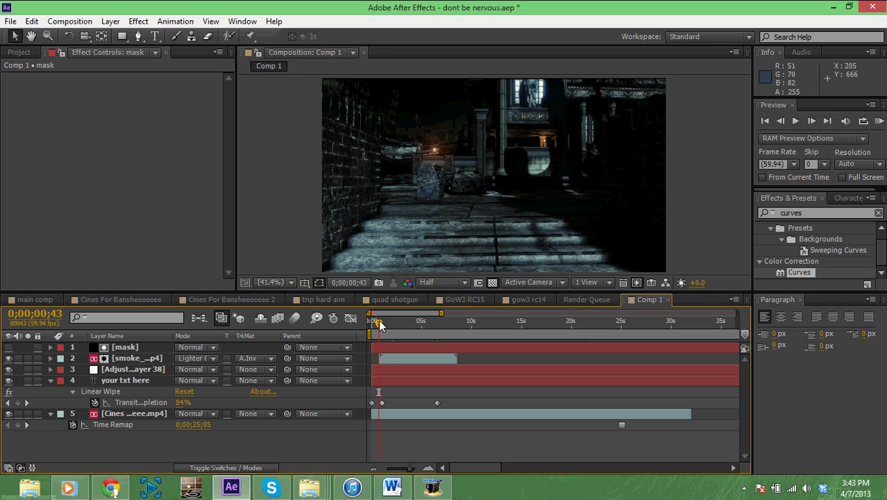
{"action": "left_click", "coordinate": [385, 357]}
{"action": "key", "text": "t"}
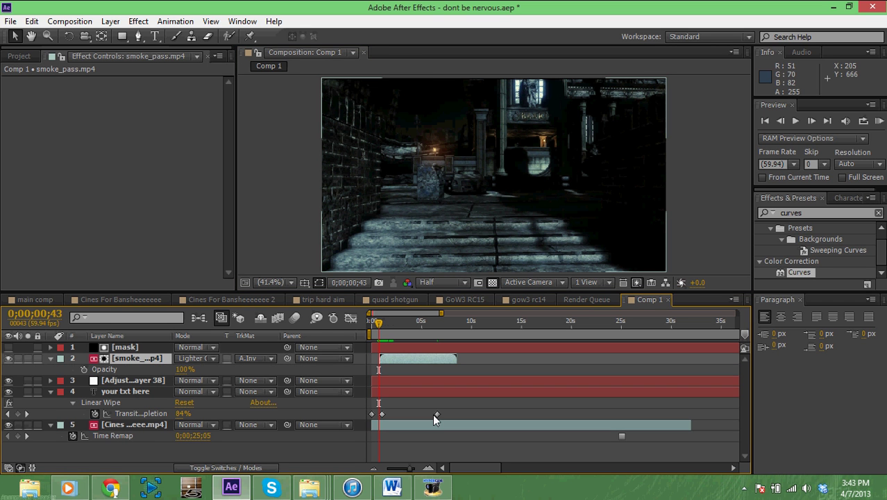
{"action": "left_click_drag", "start_coordinate": [184, 369], "coordinate": [170, 369]}
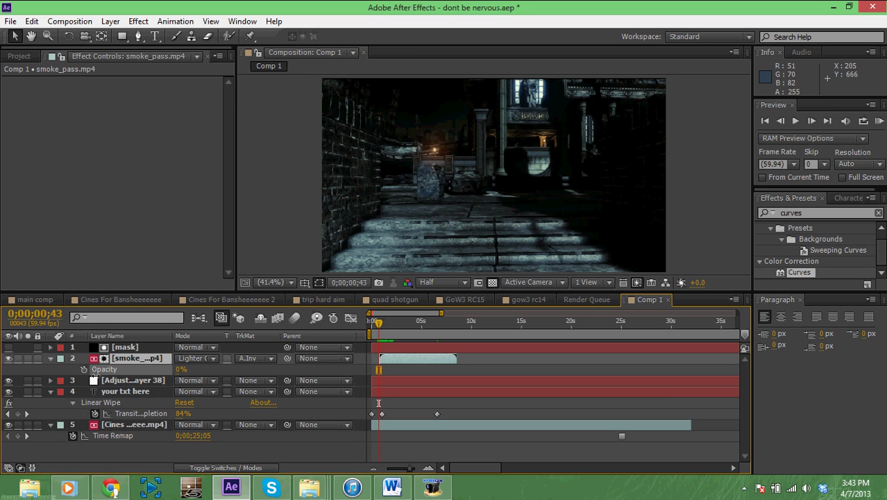
{"action": "left_click", "coordinate": [84, 369]}
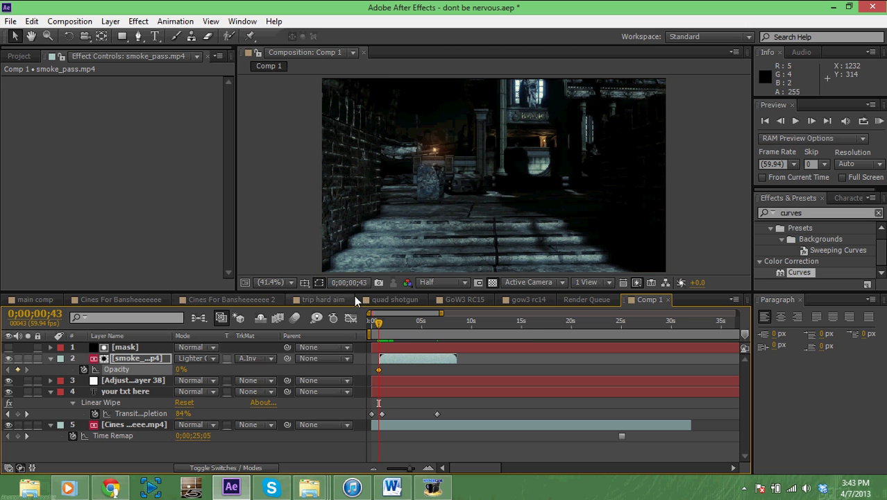
- Keyframe the smoke's Opacity at 68% at 0;00;00;55 and scrub through the reveal to 0;00;05;40
{"action": "left_click_drag", "start_coordinate": [378, 326], "coordinate": [380, 326]}
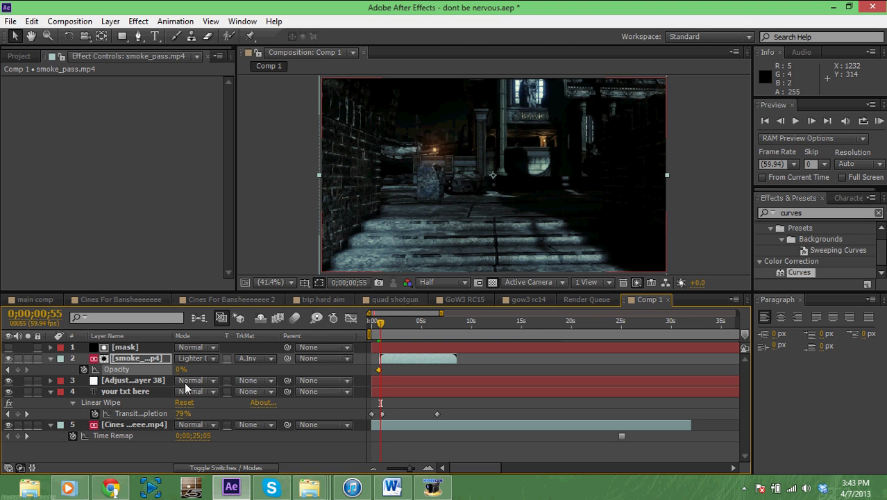
{"action": "left_click_drag", "start_coordinate": [182, 369], "coordinate": [266, 358]}
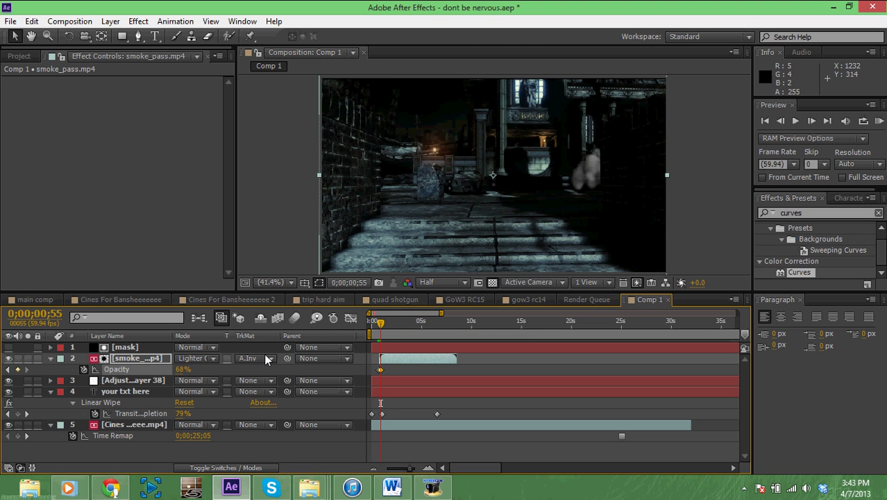
{"action": "left_click_drag", "start_coordinate": [387, 321], "coordinate": [430, 311]}
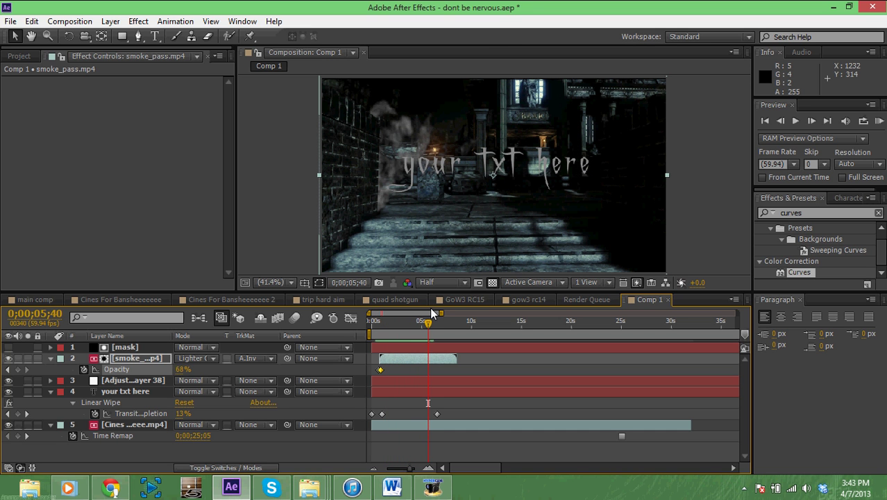
- Feather both wall masks on the mask solid by 5 pixels and scrub the composition to 0;00;06;27
{"action": "left_click", "coordinate": [222, 347]}
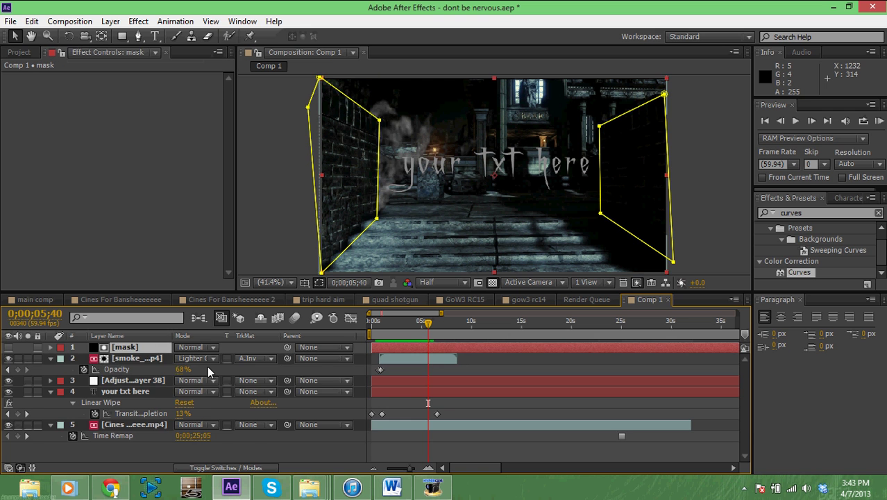
{"action": "key", "text": "f"}
{"action": "left_click_drag", "start_coordinate": [208, 371], "coordinate": [247, 388]}
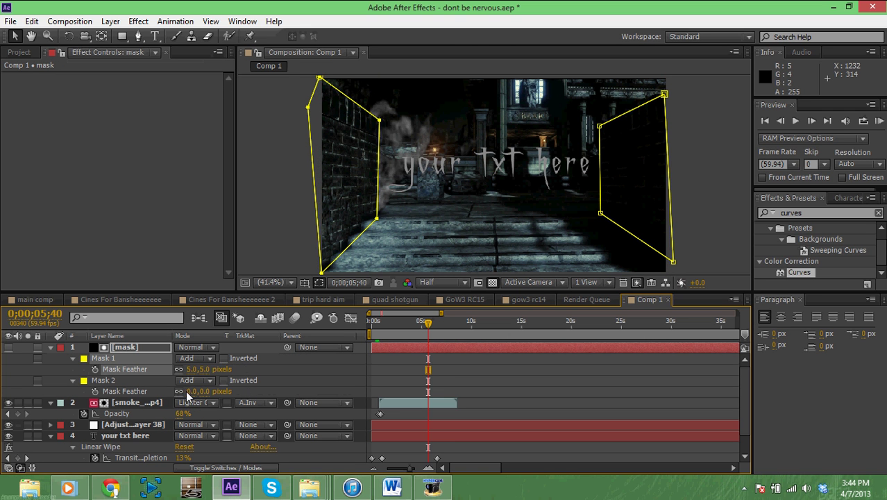
{"action": "left_click_drag", "start_coordinate": [191, 391], "coordinate": [207, 394]}
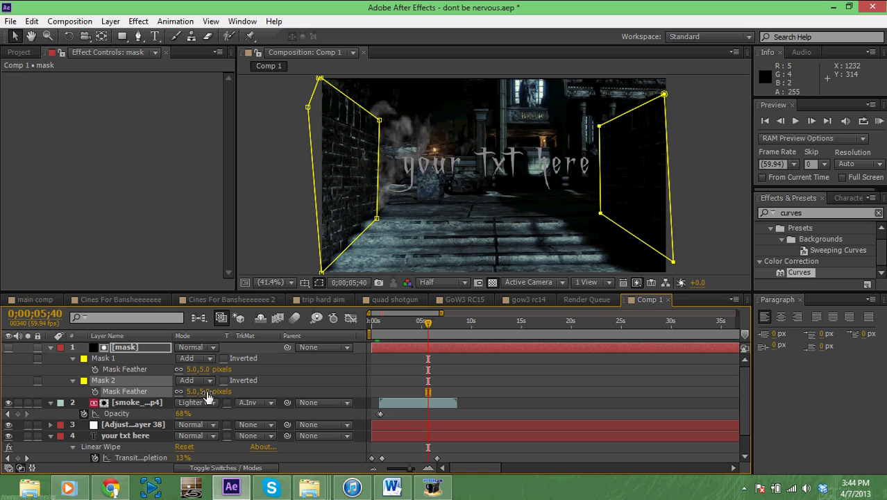
{"action": "left_click", "coordinate": [250, 197]}
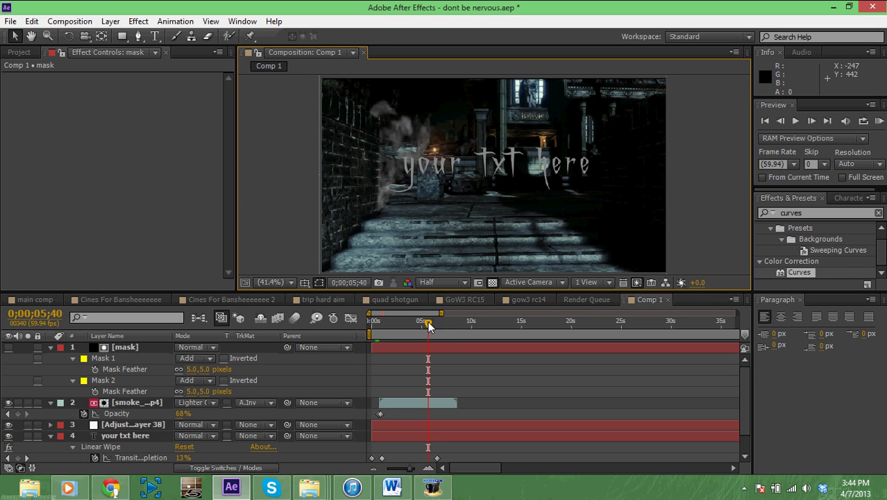
{"action": "left_click_drag", "start_coordinate": [428, 326], "coordinate": [436, 282]}
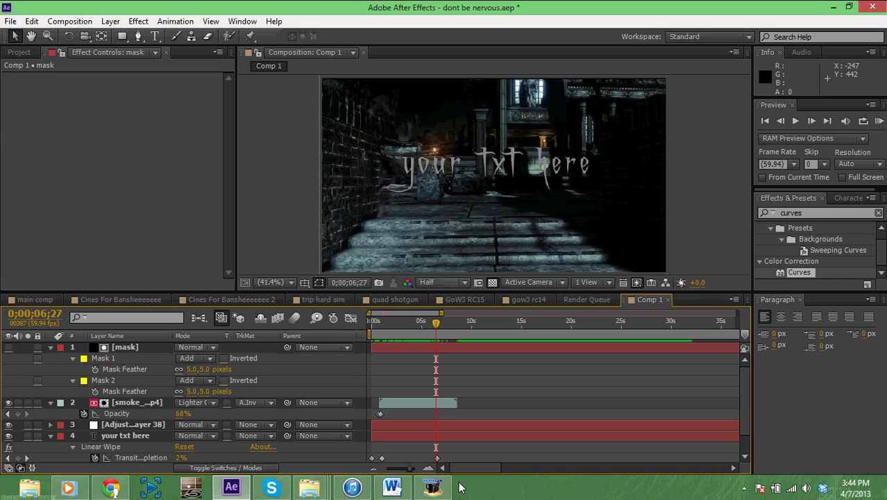
{"action": "left_click", "coordinate": [437, 488]}
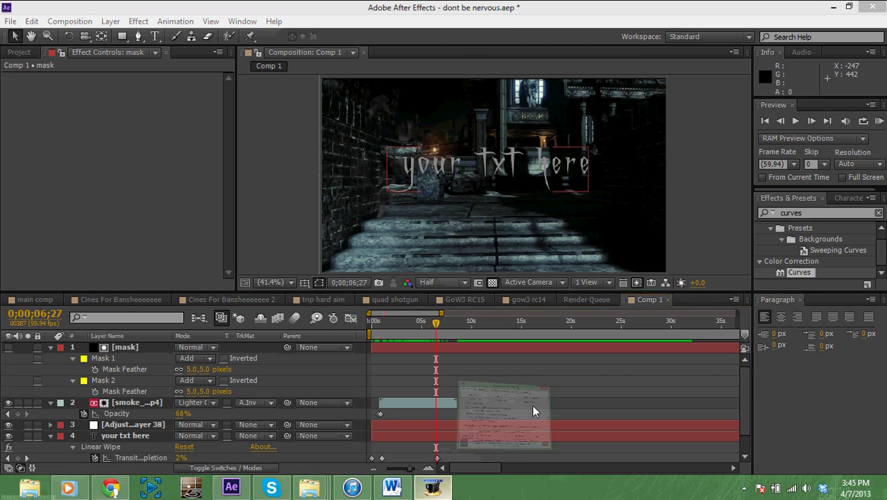